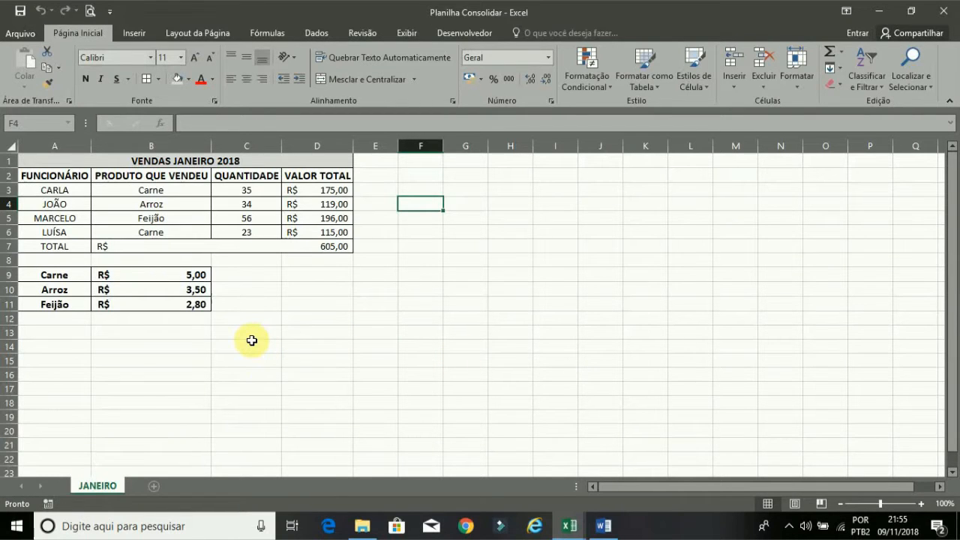
Examine the January sales table: employees, products, quantities, the total-value formula in D4 and the overall total formula
left_click_drag(101, 160, 102, 246)
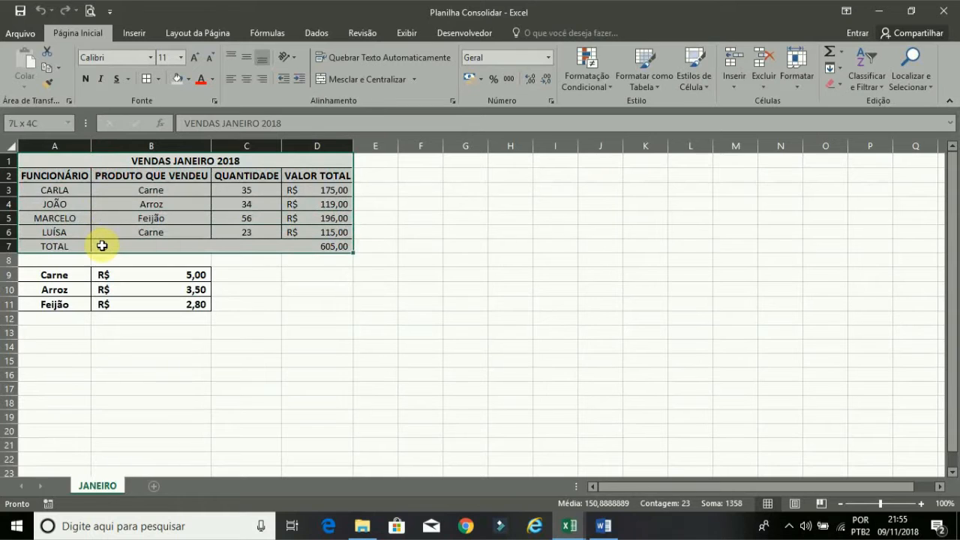
left_click(50, 187)
left_click(52, 204)
left_click(58, 221)
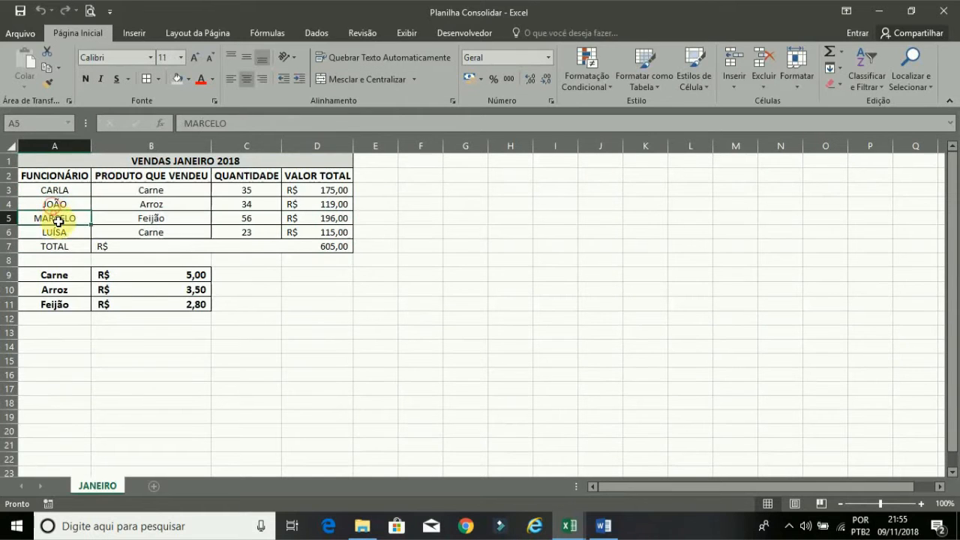
left_click(144, 201)
left_click(264, 209)
left_click(337, 209)
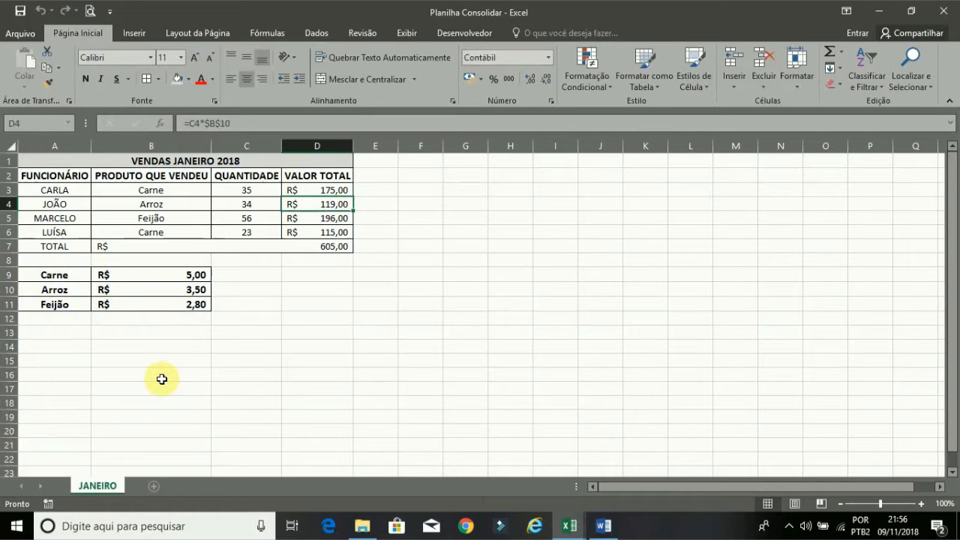
left_click(252, 251)
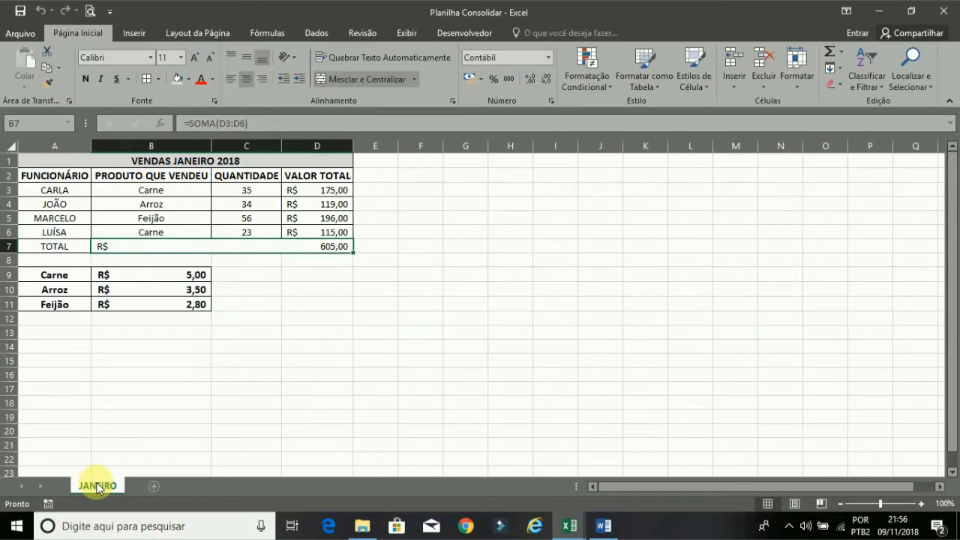
left_click(285, 355)
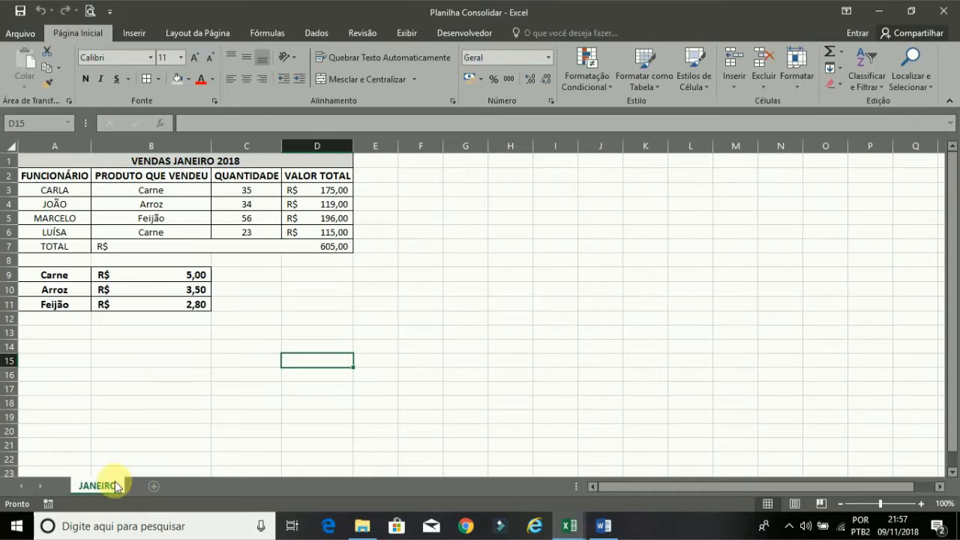
Create a copy of the JANEIRO sheet at the end of the workbook
right_click(88, 488)
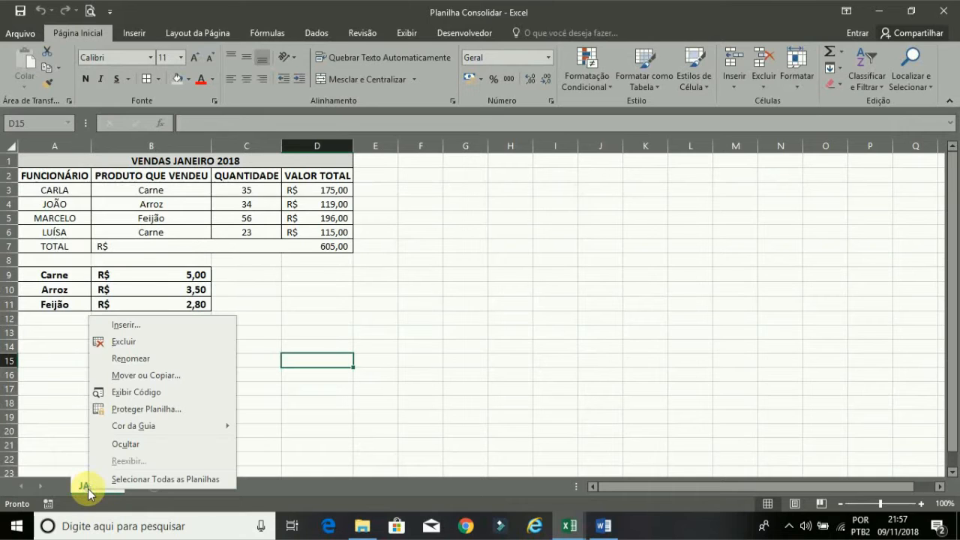
left_click(150, 427)
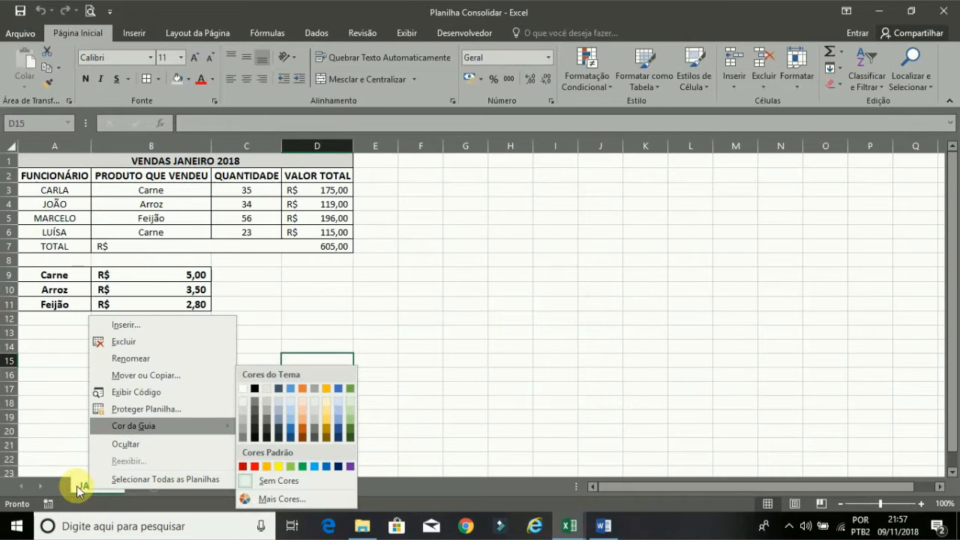
left_click(143, 376)
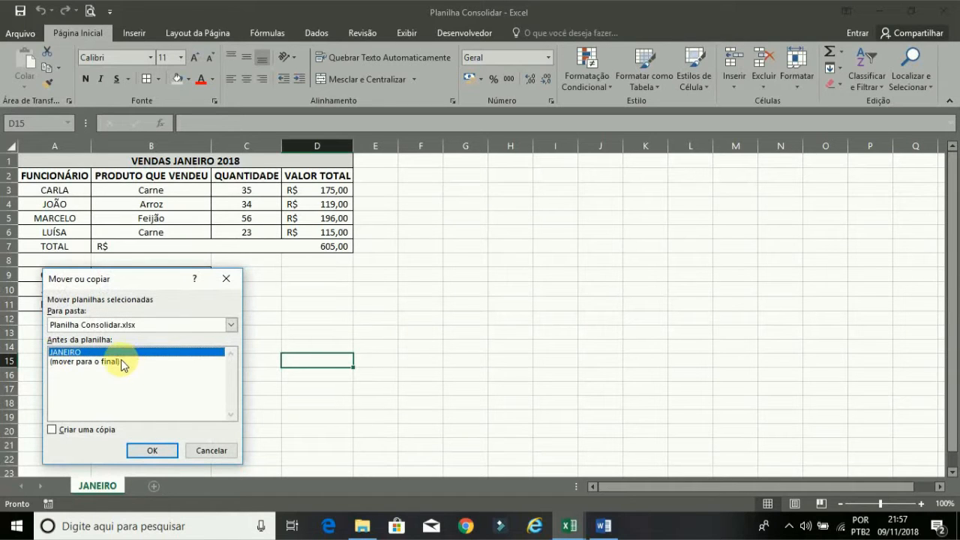
left_click(121, 363)
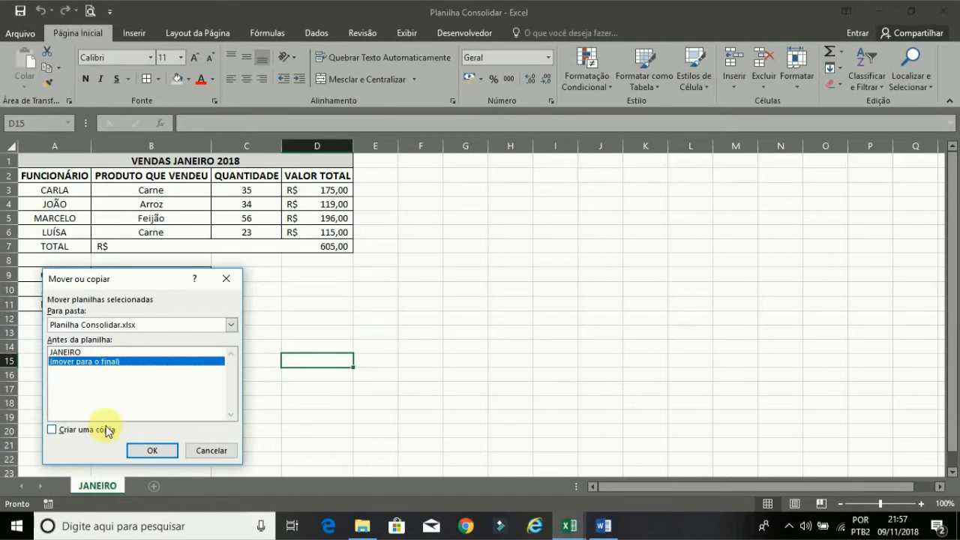
left_click(53, 431)
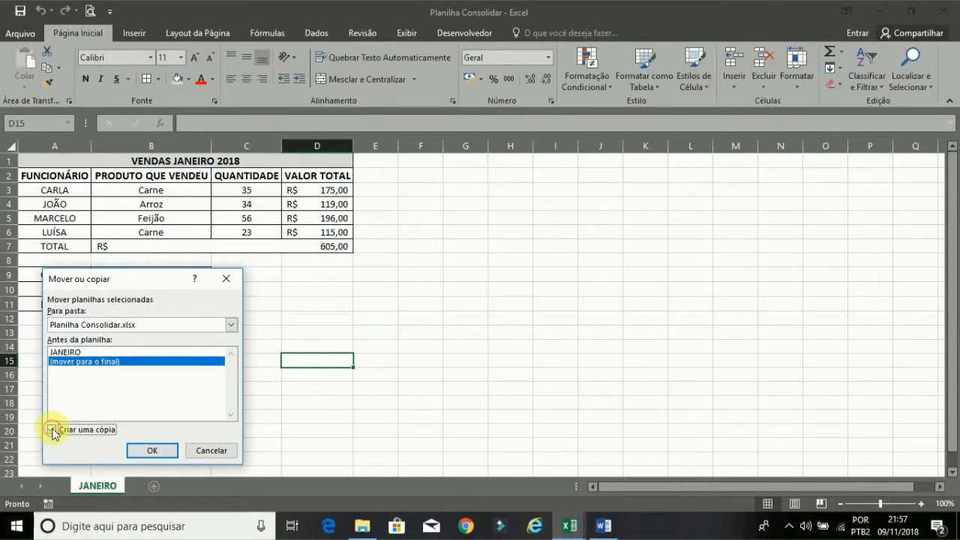
left_click(150, 453)
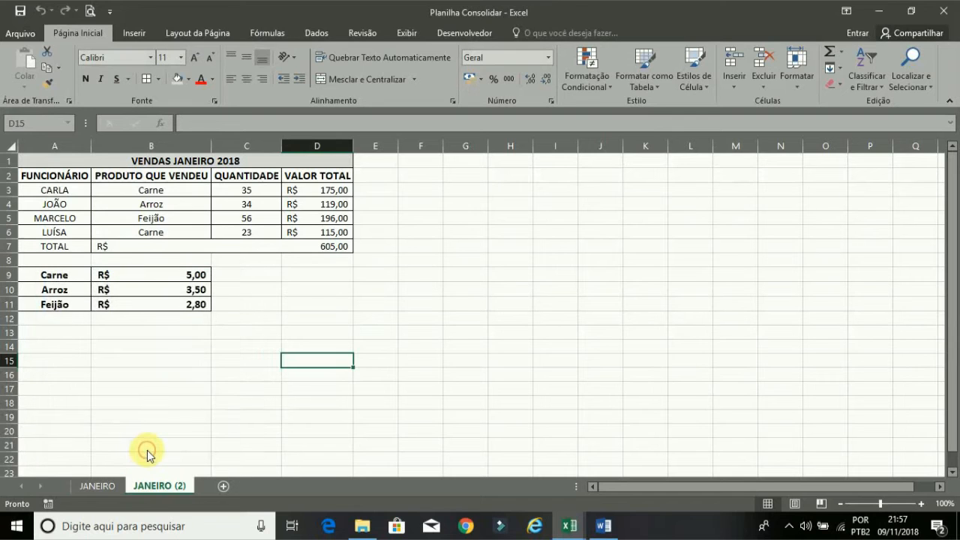
Rename the copied January sheet as FEVEREIRO
double_click(175, 489)
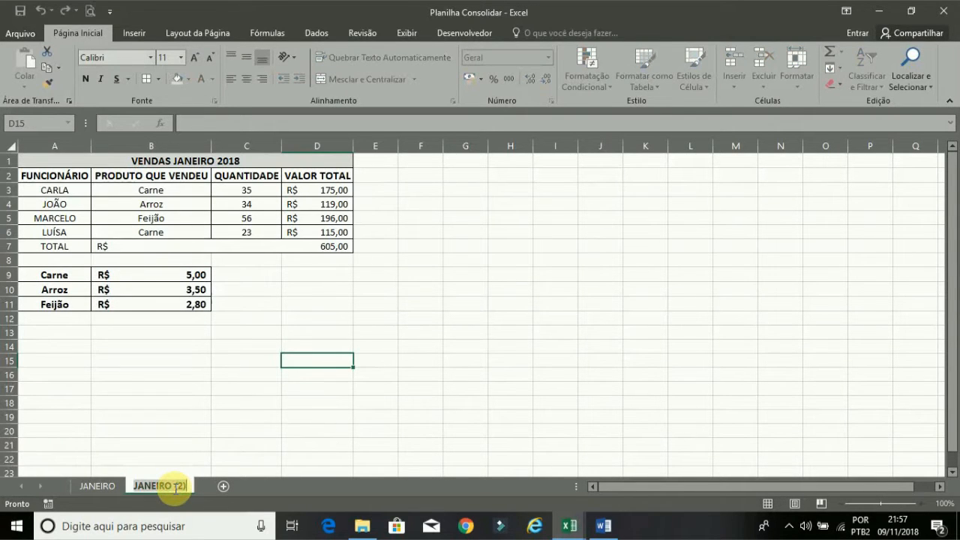
type("FE")
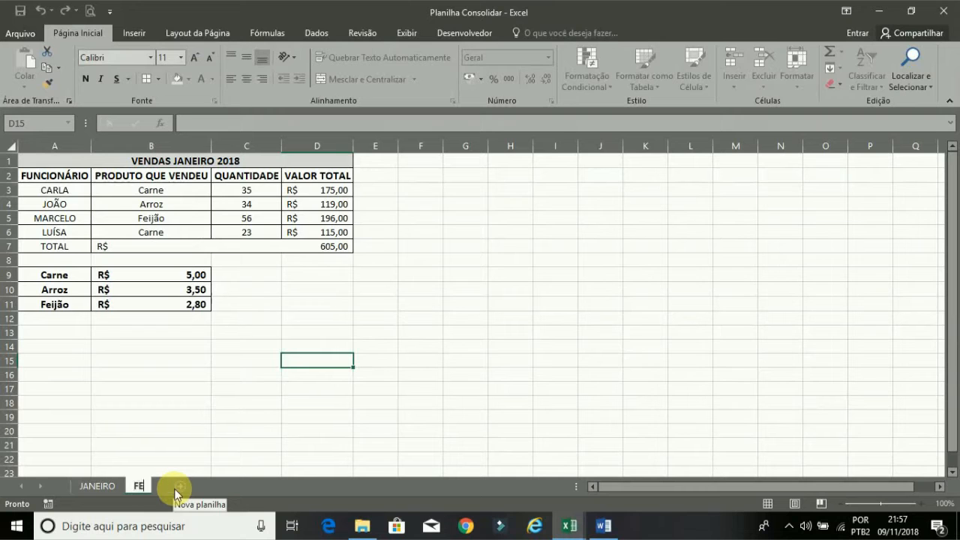
type("VEREIRO")
key("Return")
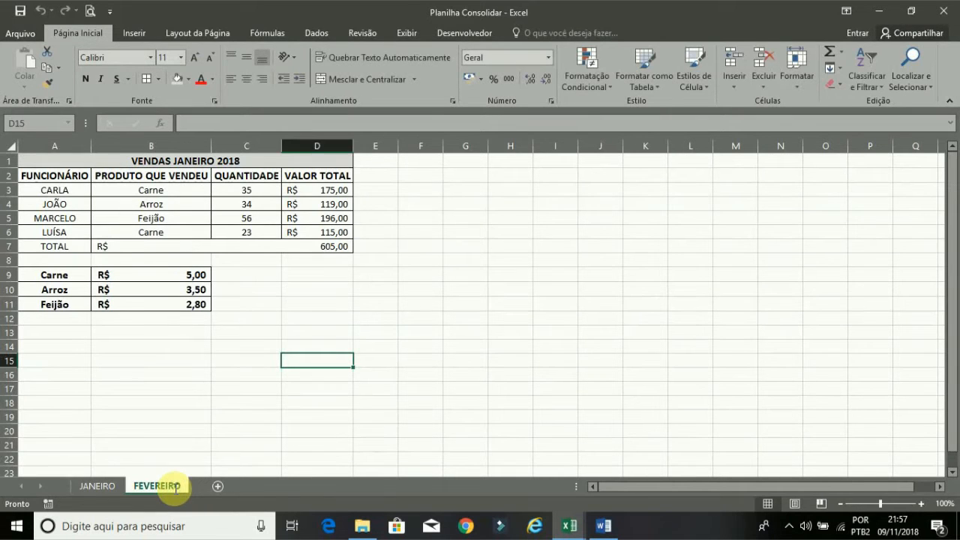
Change the table title on the FEVEREIRO sheet to VENDAS FEVEREIRO 2018
double_click(213, 160)
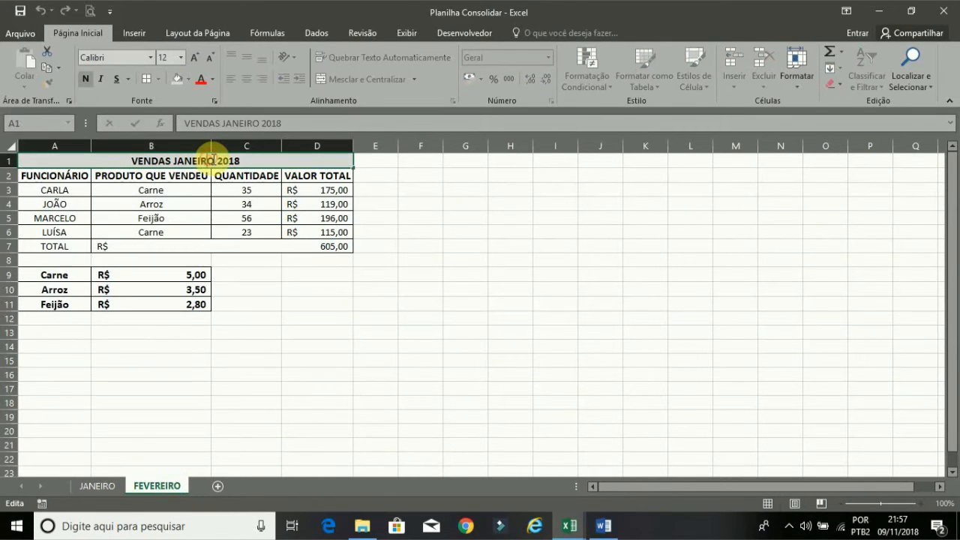
double_click(176, 162)
type("FEVEREIRO")
key("Return")
Replace the February quantities in C3:C6 with 47, 38, 24 and 90
left_click_drag(243, 189, 242, 228)
key("Delete")
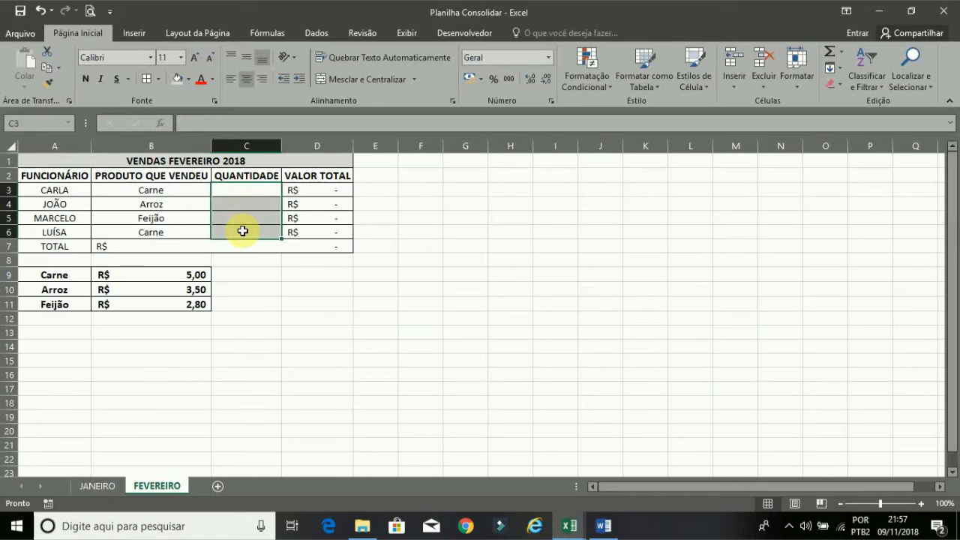
left_click(243, 190)
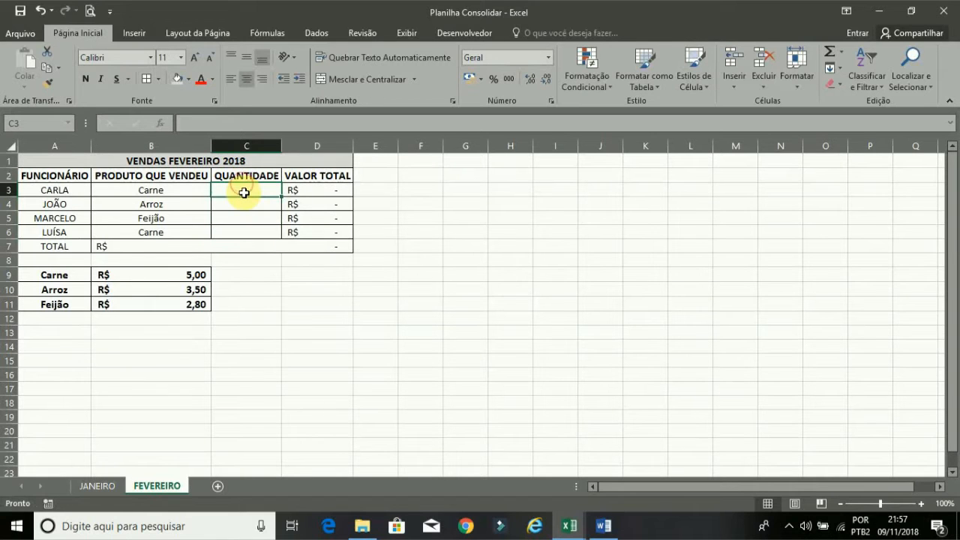
type("47")
key("Return")
type("38")
key("Return")
type("24")
key("Return")
type("90")
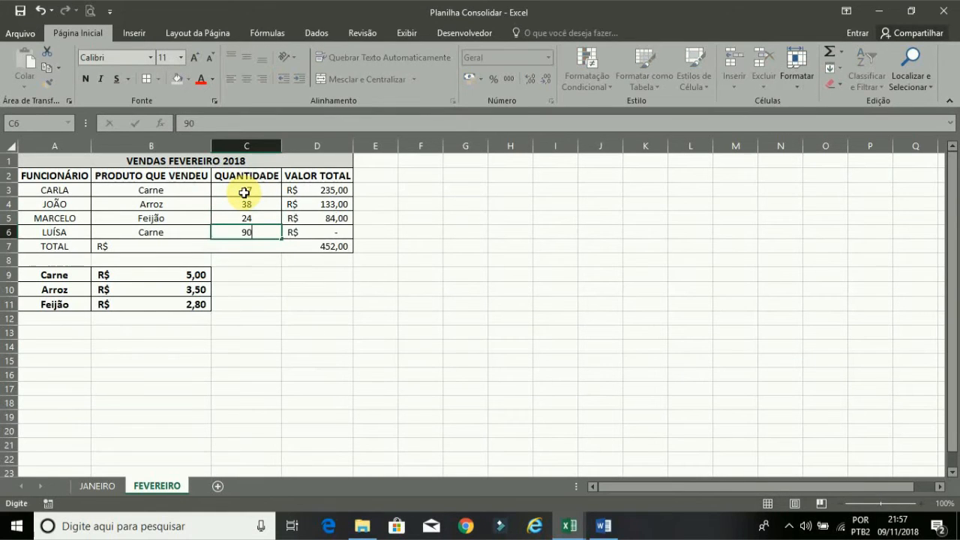
key("Return")
left_click(321, 334)
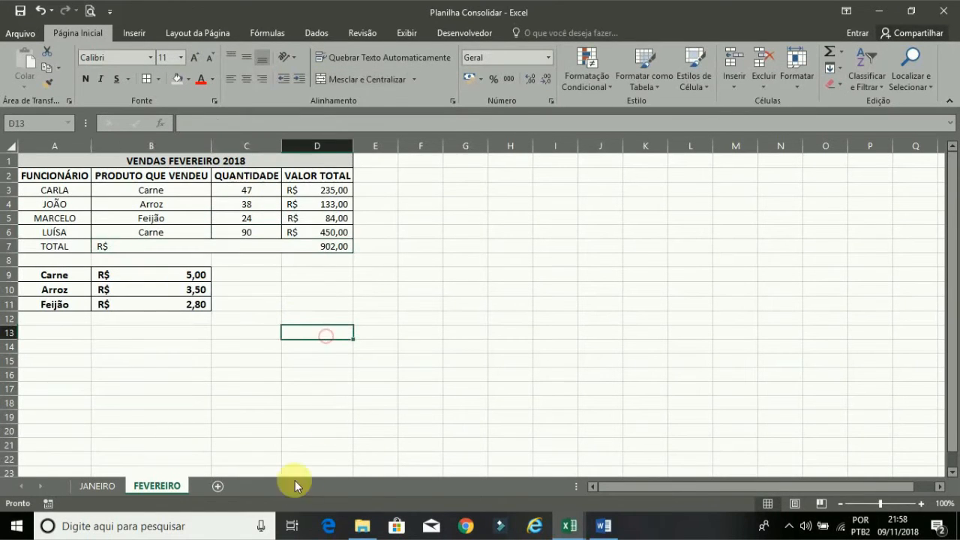
Create a copy of the FEVEREIRO sheet at the end of the workbook
left_click(98, 487)
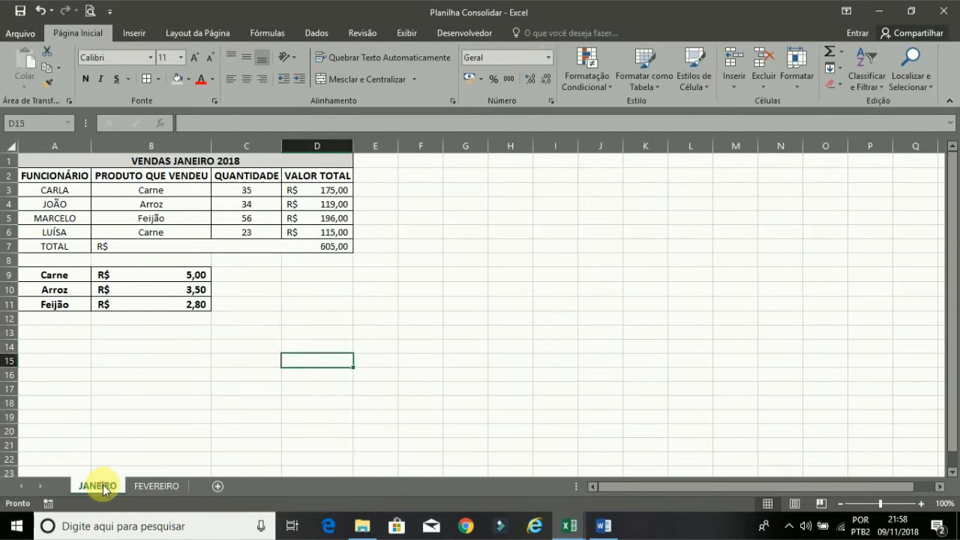
left_click(146, 492)
right_click(162, 489)
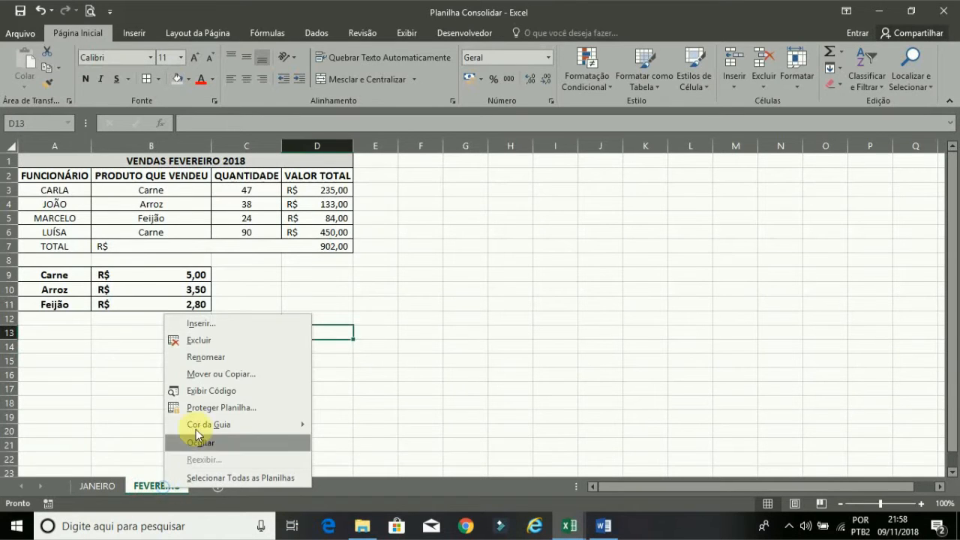
left_click(210, 374)
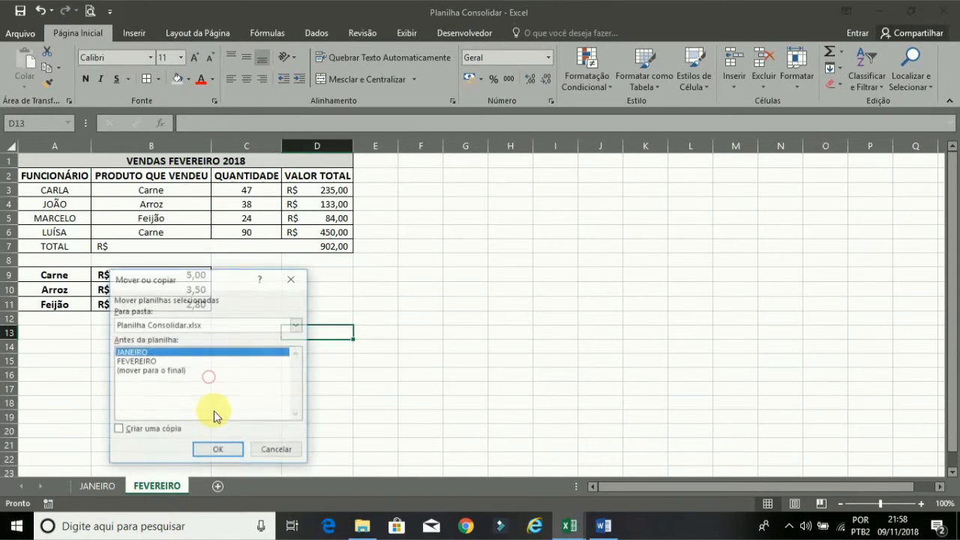
left_click(157, 371)
left_click(139, 432)
left_click(224, 452)
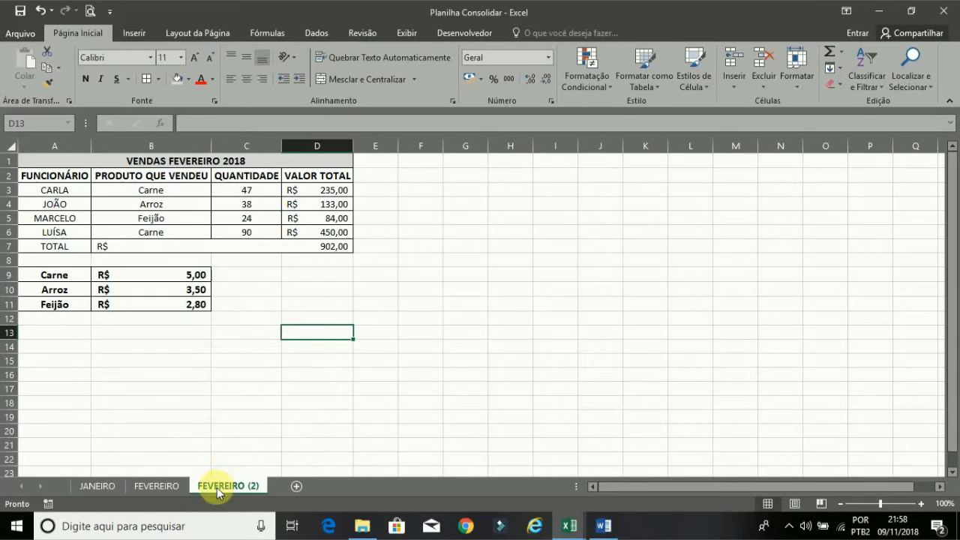
Rename the copied February sheet as MARÇO
double_click(225, 486)
type("MARÇO")
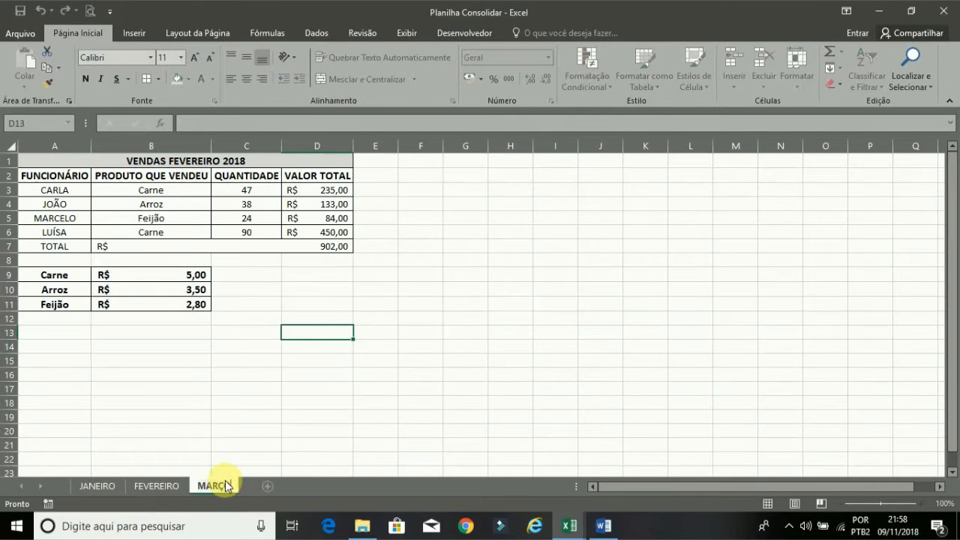
key("Return")
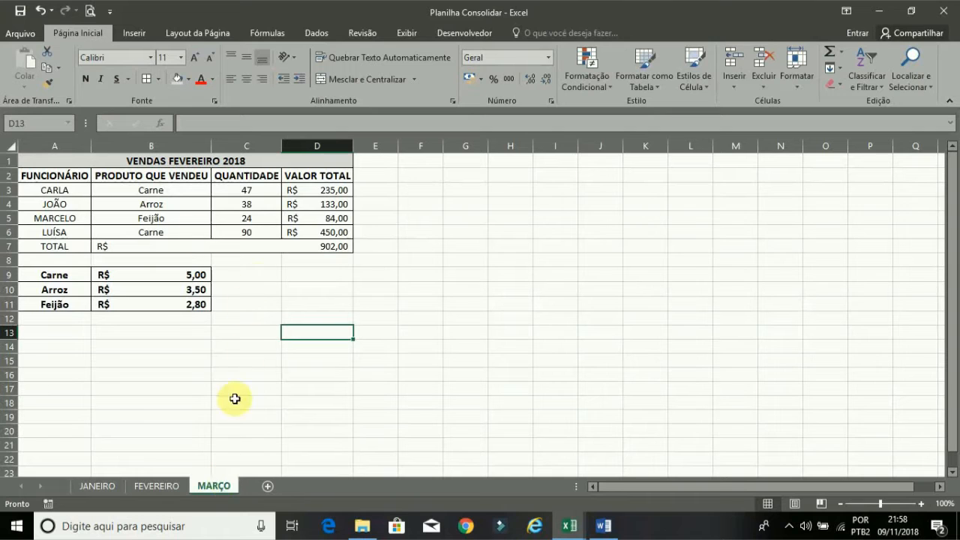
Clear the quantities in C3:C6 of the MARÇO sheet and change its table title to VENDAS MARÇO 2018
left_click_drag(246, 190, 250, 227)
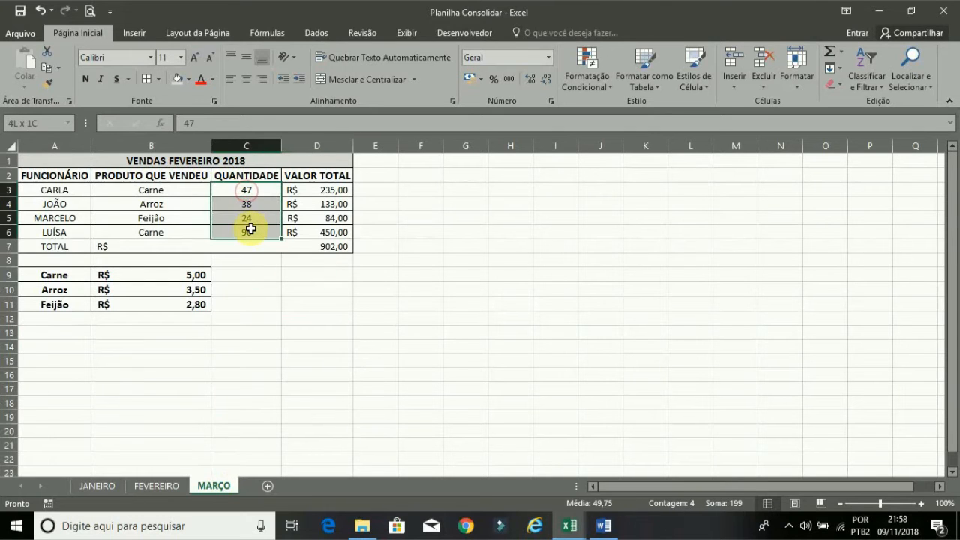
key("Delete")
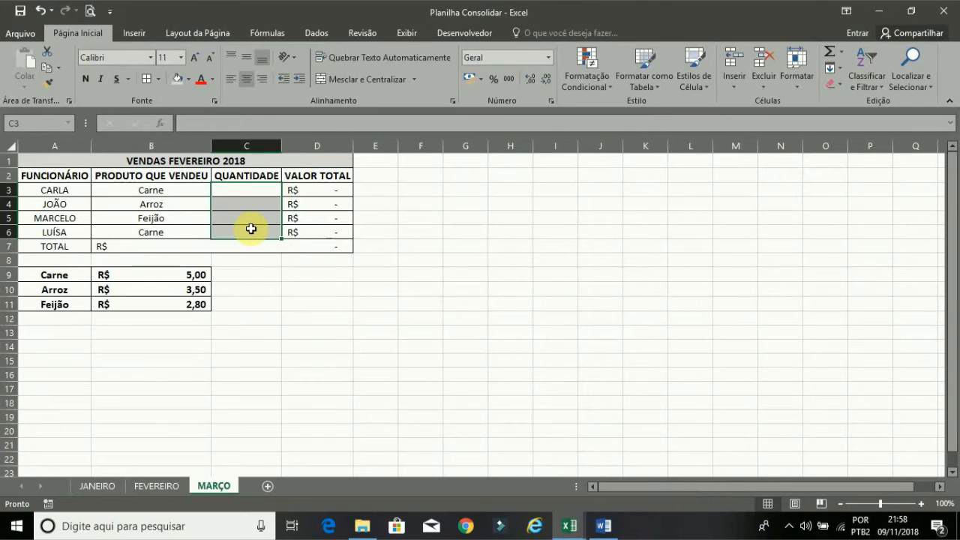
double_click(217, 159)
key("BackSpace")
key("BackSpace")
key("BackSpace")
key("BackSpace")
key("BackSpace")
key("BackSpace")
key("BackSpace")
key("BackSpace")
key("BackSpace")
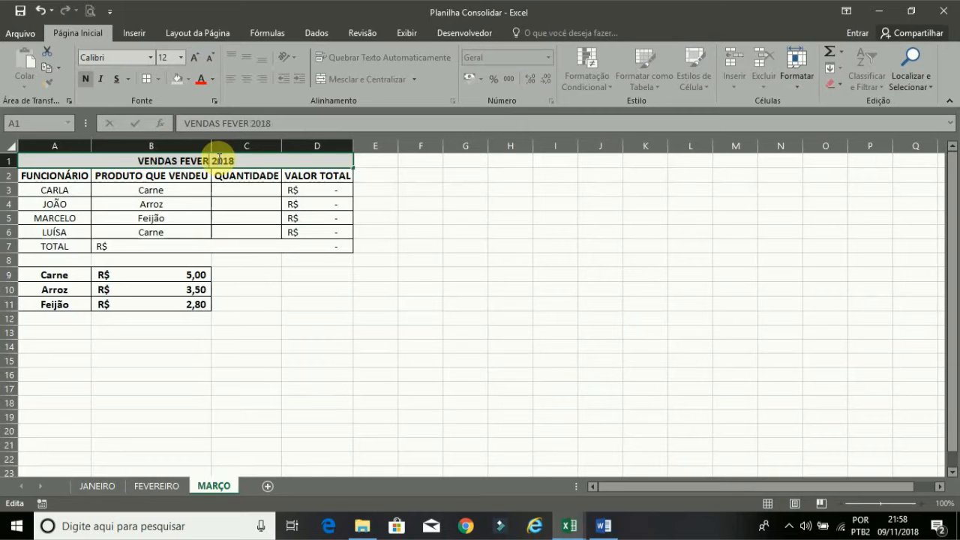
type("MARÇO")
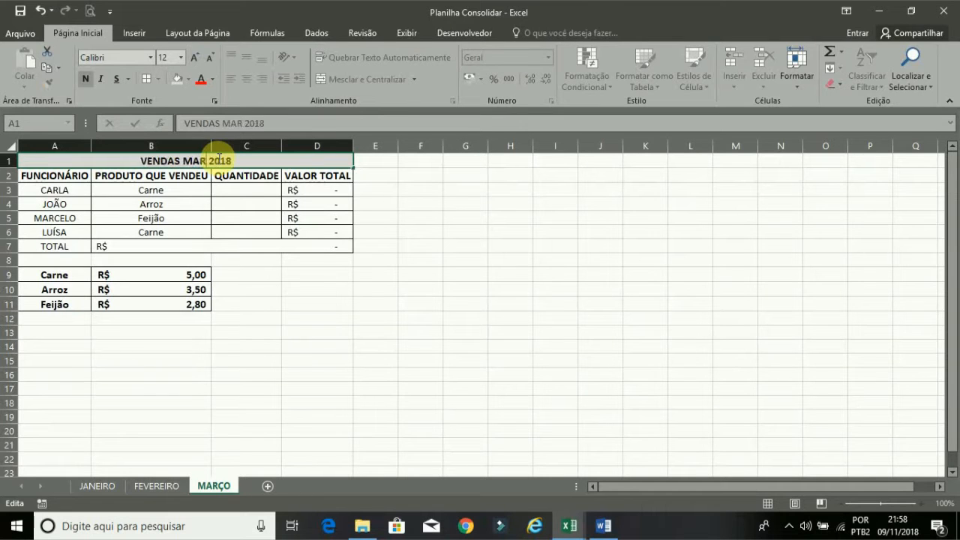
key("Return")
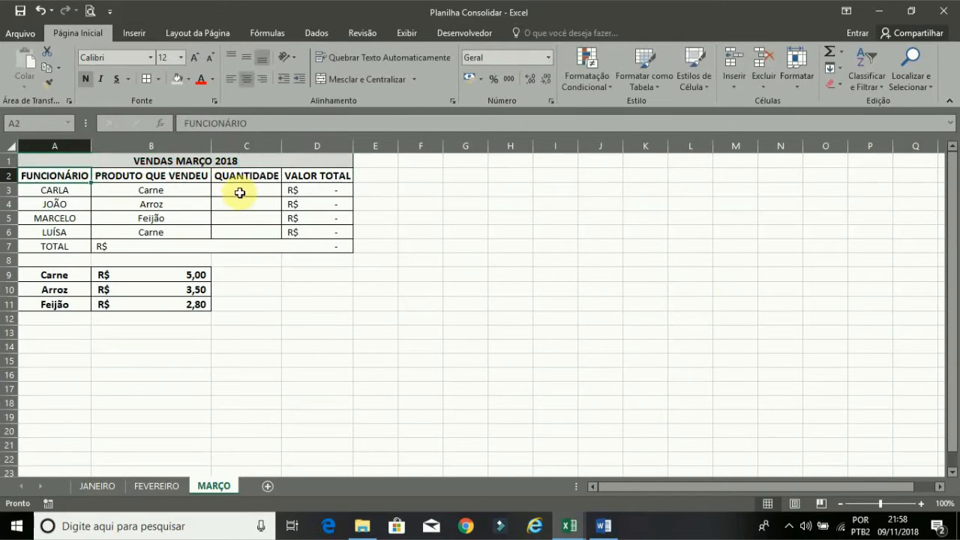
Enter the March quantities 34, 89, 67 and 34 in C3:C6
left_click(239, 193)
type("34")
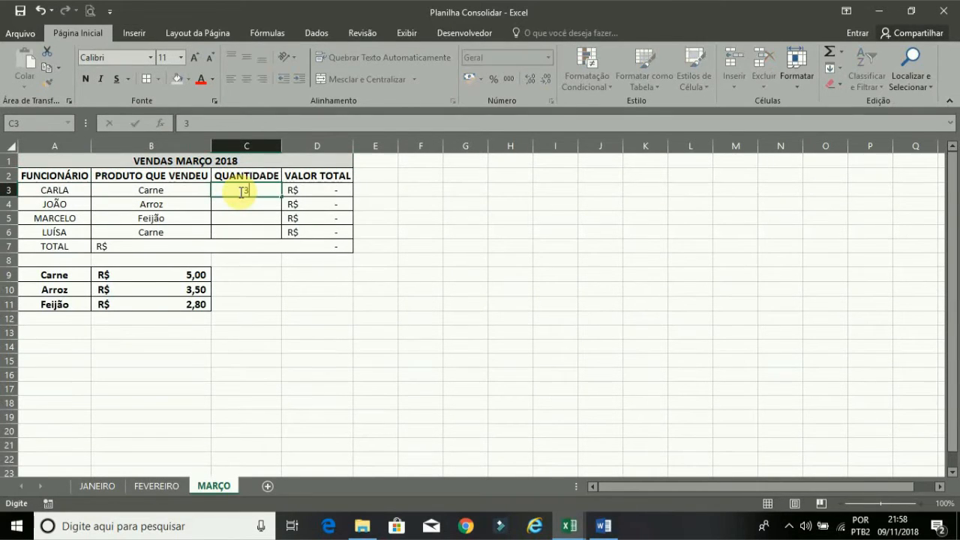
key("Return")
type("8")
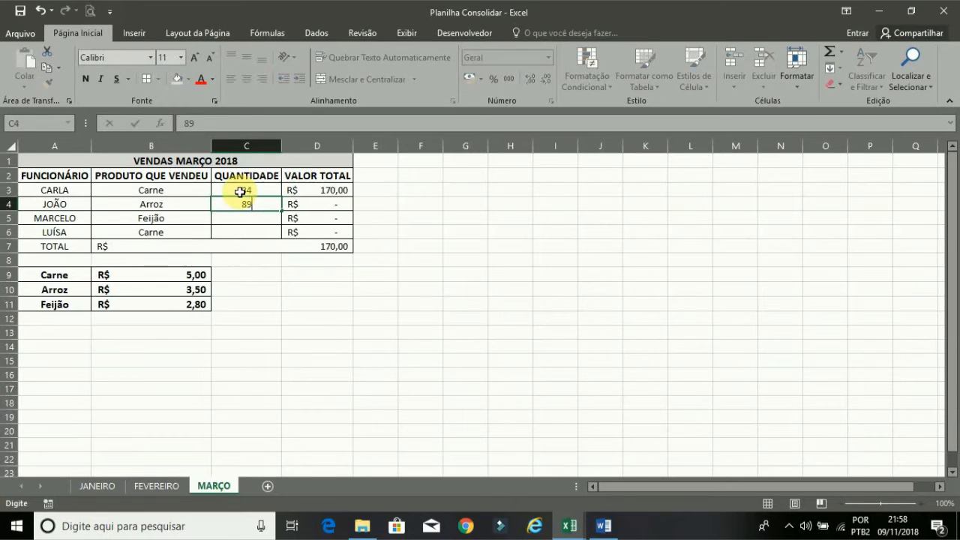
type("9")
key("Return")
type("67")
key("Return")
type("34")
key("Return")
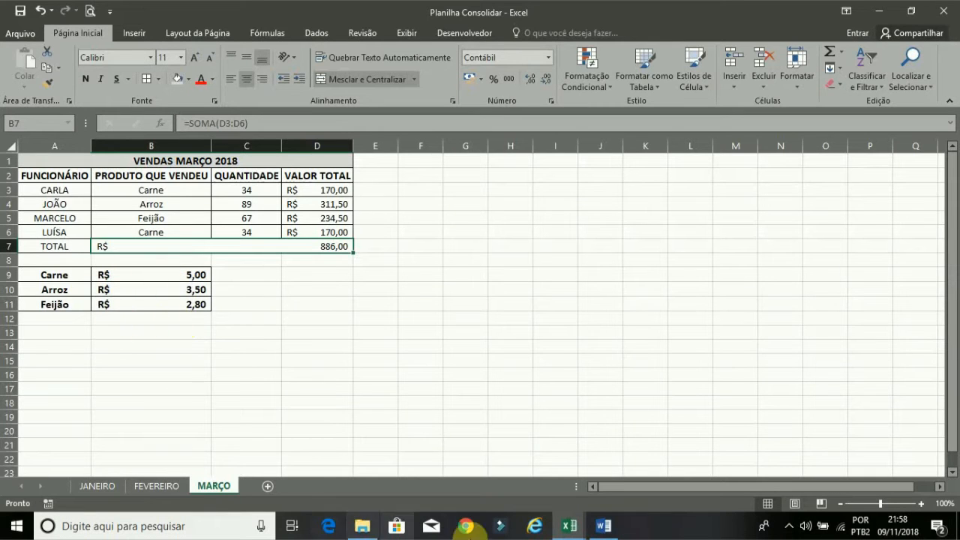
left_click(267, 486)
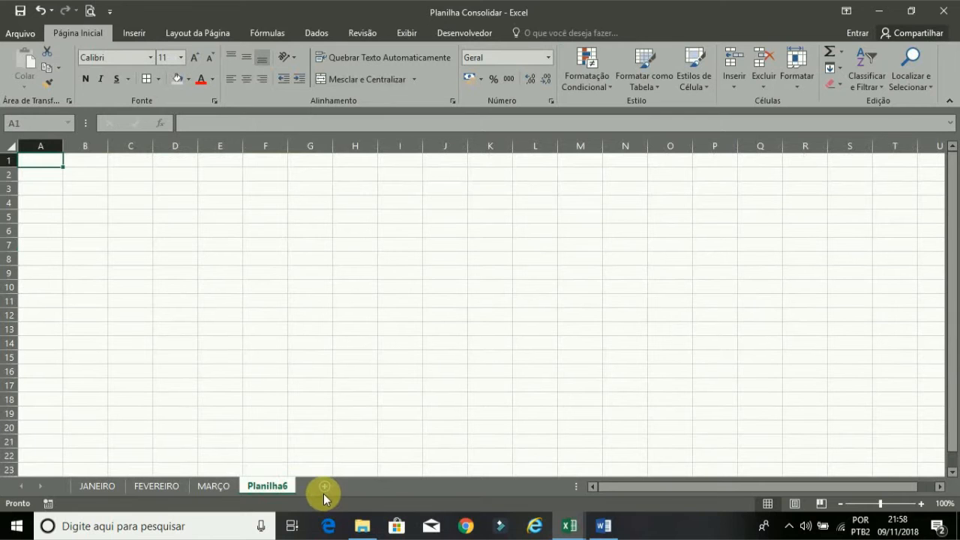
right_click(268, 488)
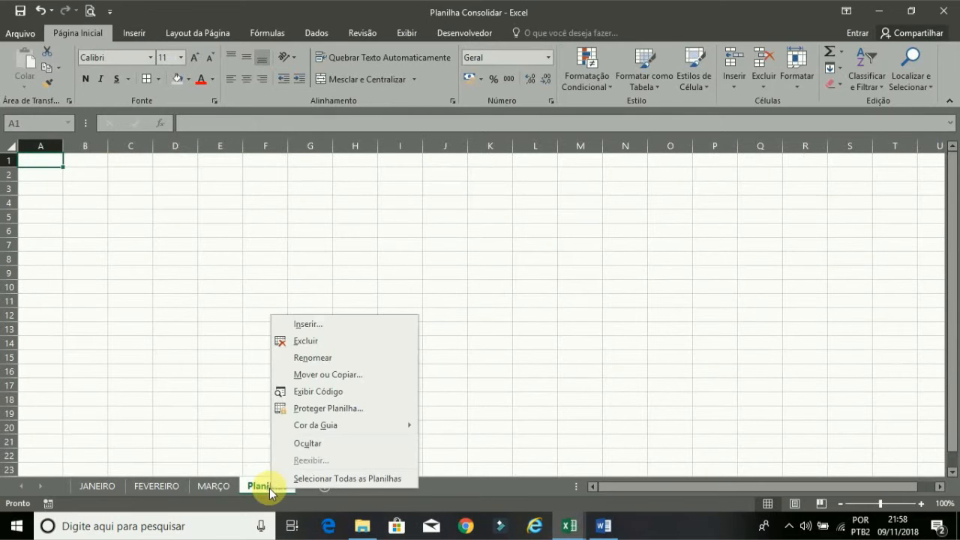
left_click(306, 341)
Create a copy of the MARÇO sheet at the end of the workbook
right_click(213, 487)
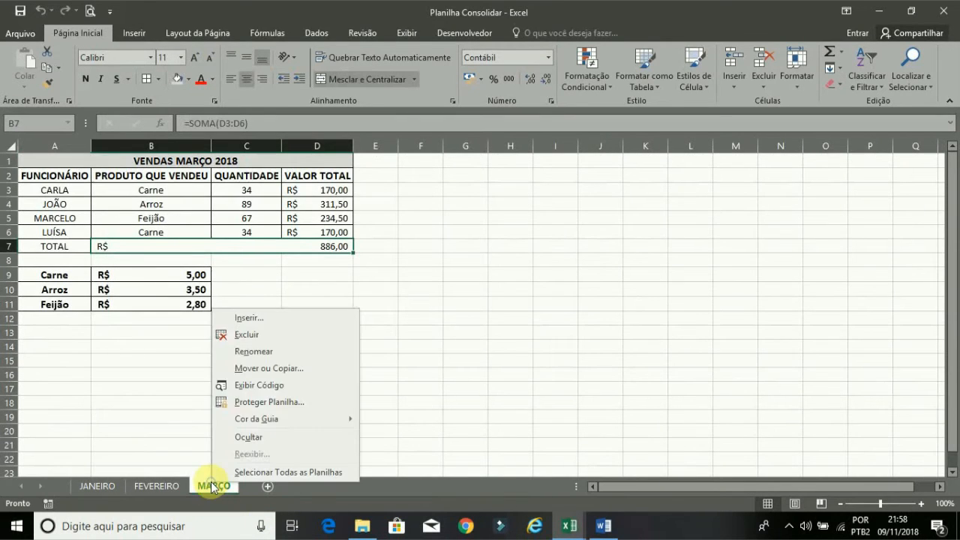
left_click(257, 369)
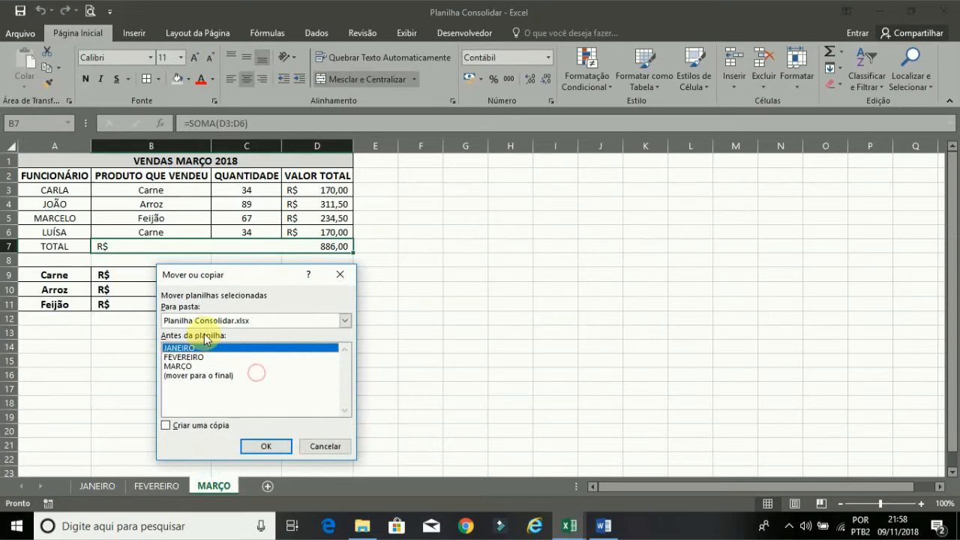
left_click(180, 375)
left_click(192, 430)
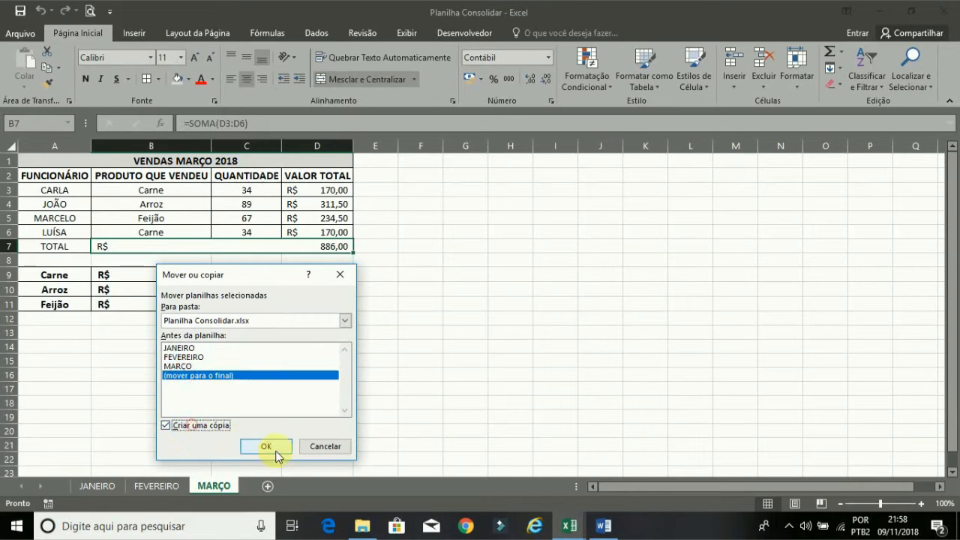
left_click(266, 446)
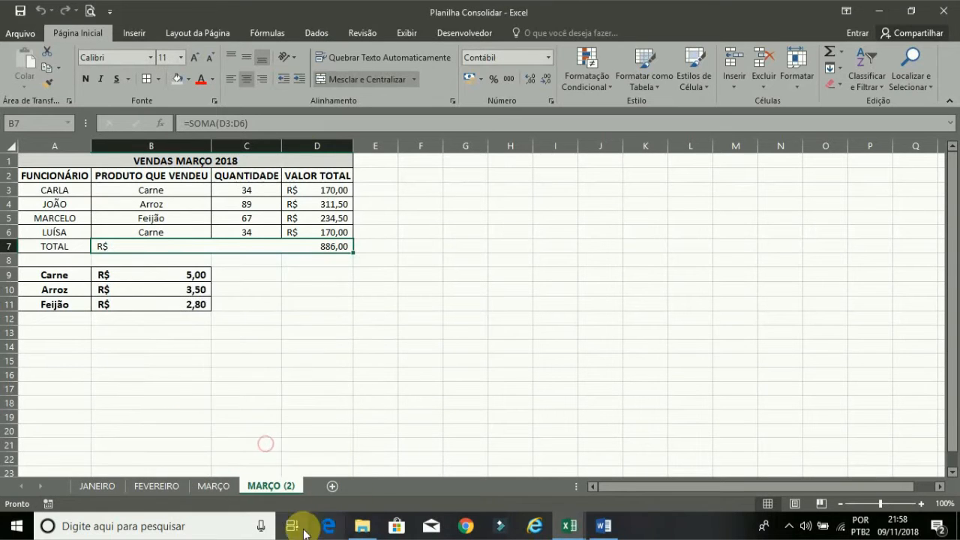
Rename the copied March sheet as CONSOLIDAR
double_click(268, 486)
type("CONSOLIDAR")
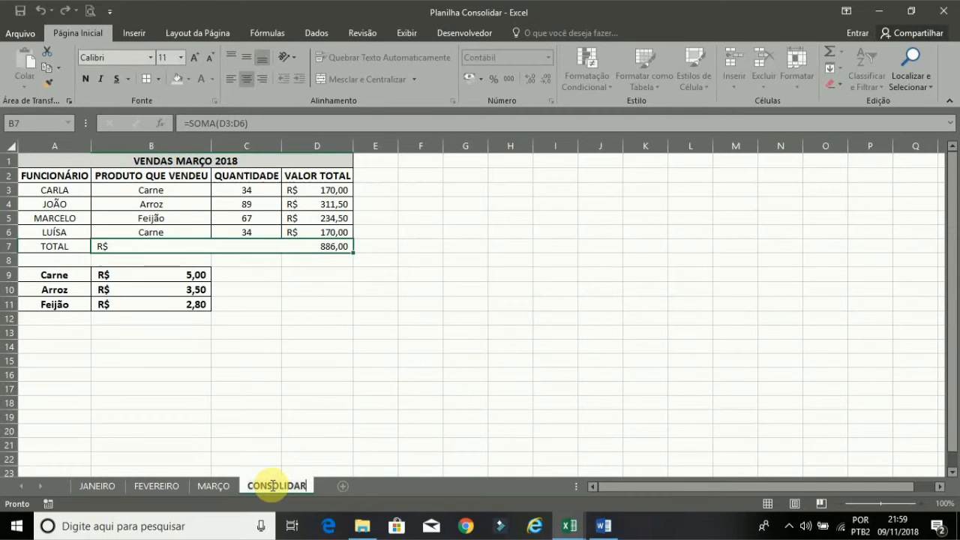
key("Return")
Clear the quantities in C3:C6 of the CONSOLIDAR sheet
left_click_drag(246, 188, 251, 231)
key("Delete")
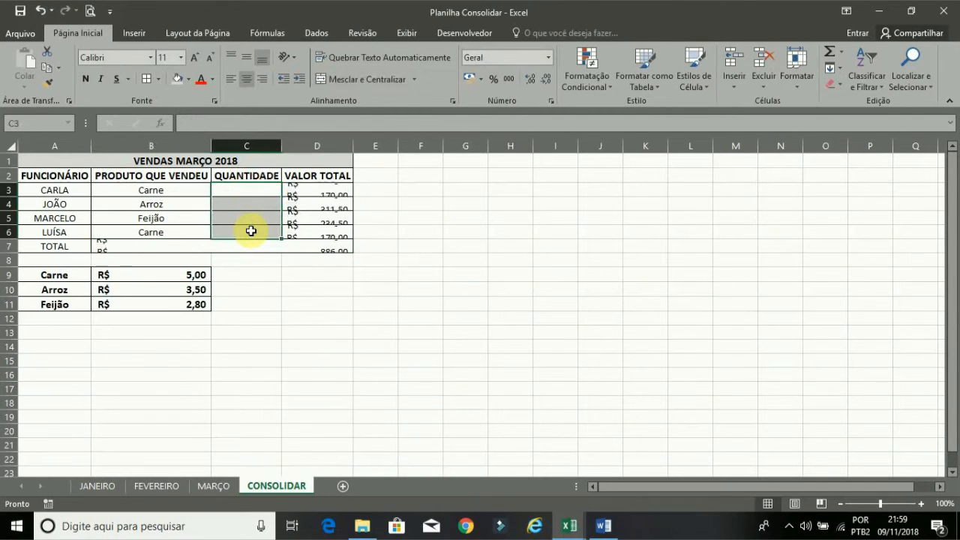
left_click(256, 304)
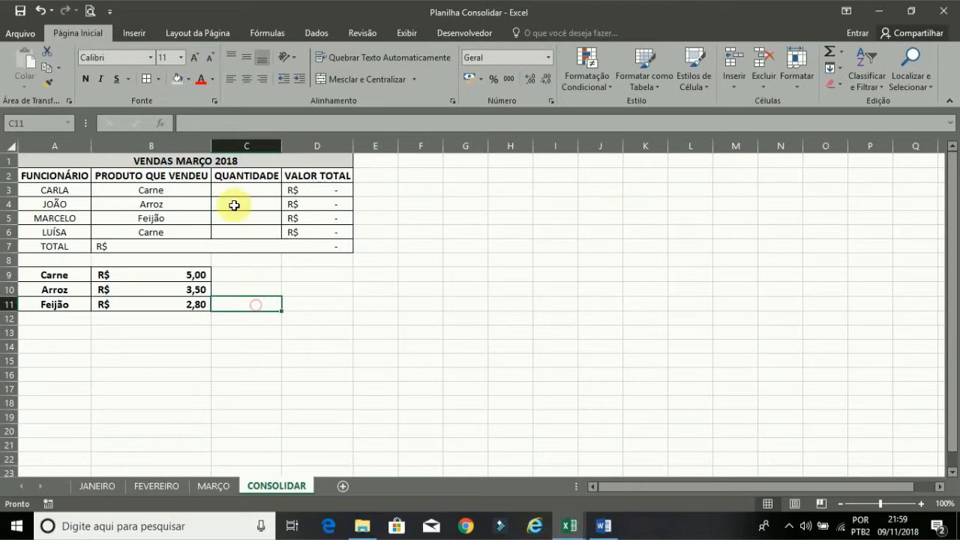
Change the table title on the CONSOLIDAR sheet to VENDAS CONSOLIDADAS 1º TRIMESTRE
double_click(204, 164)
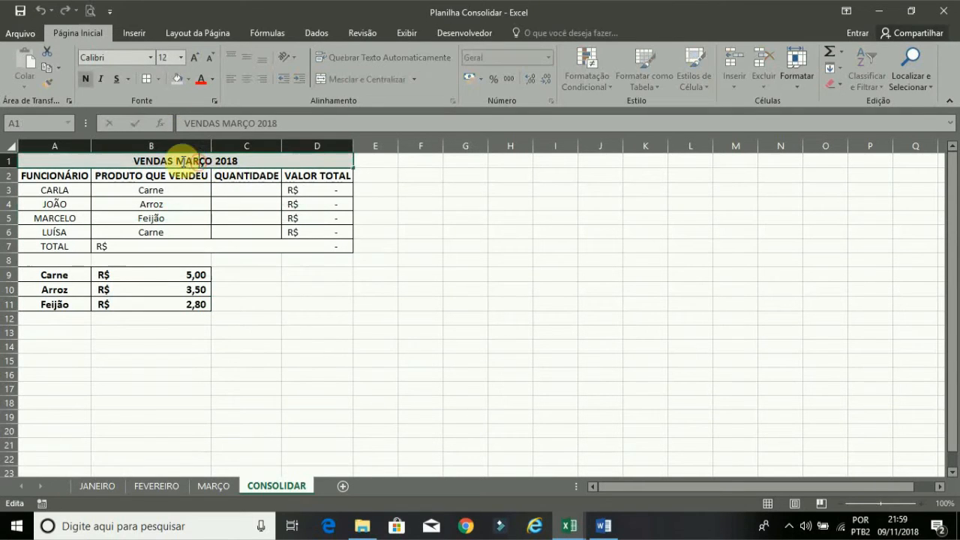
left_click_drag(204, 160, 252, 163)
type("CONSO")
key("BackSpace")
key("BackSpace")
key("BackSpace")
key("BackSpace")
key("BackSpace")
type("CONS")
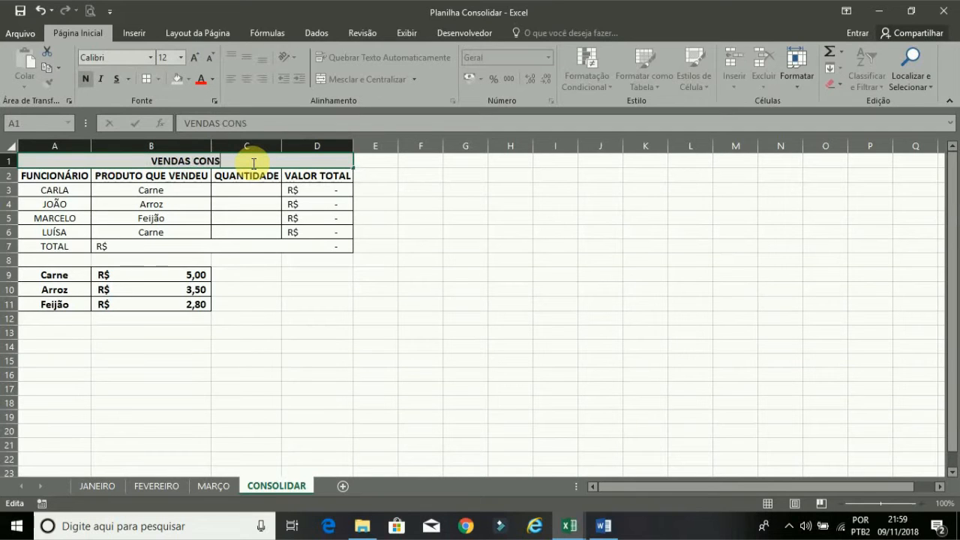
type("OLIDADAS")
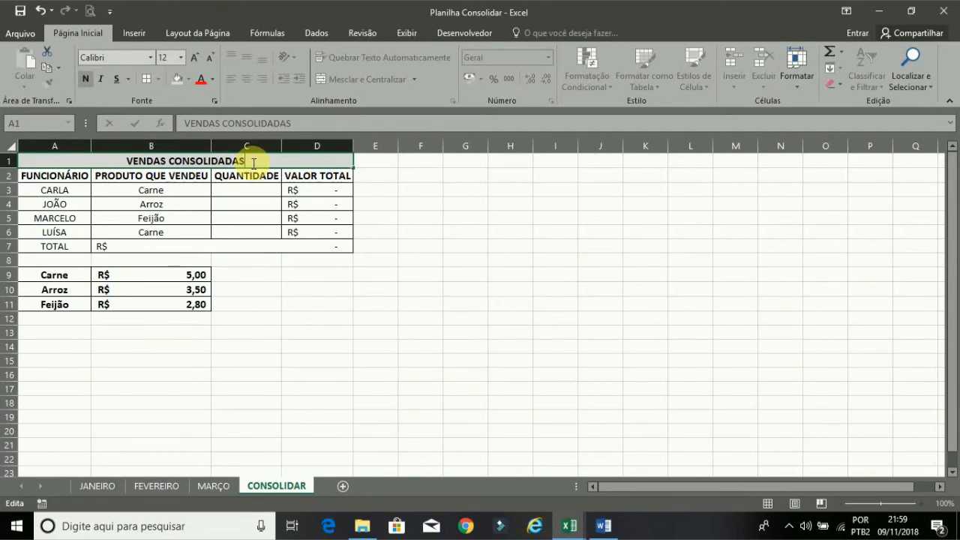
type(" 1")
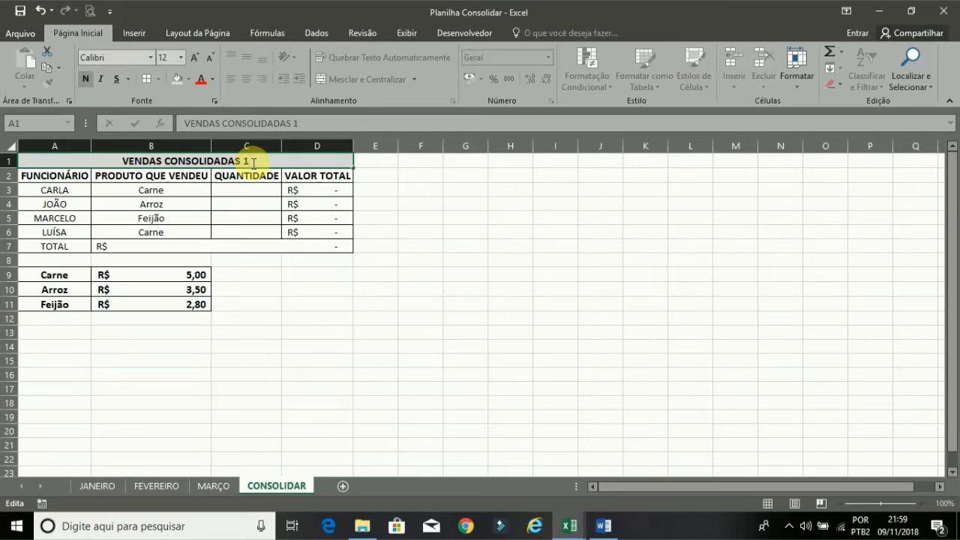
type("º TRIMESTRE")
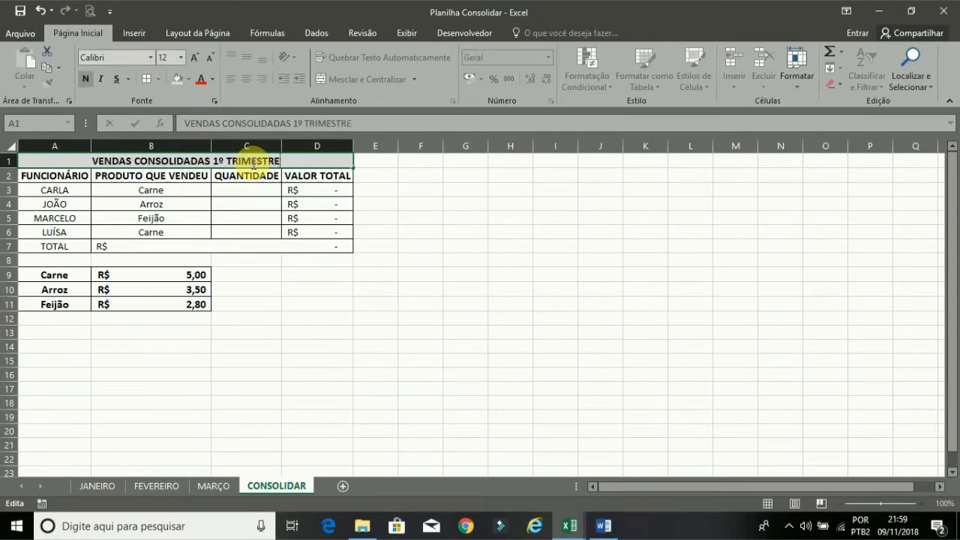
key("Return")
left_click(316, 272)
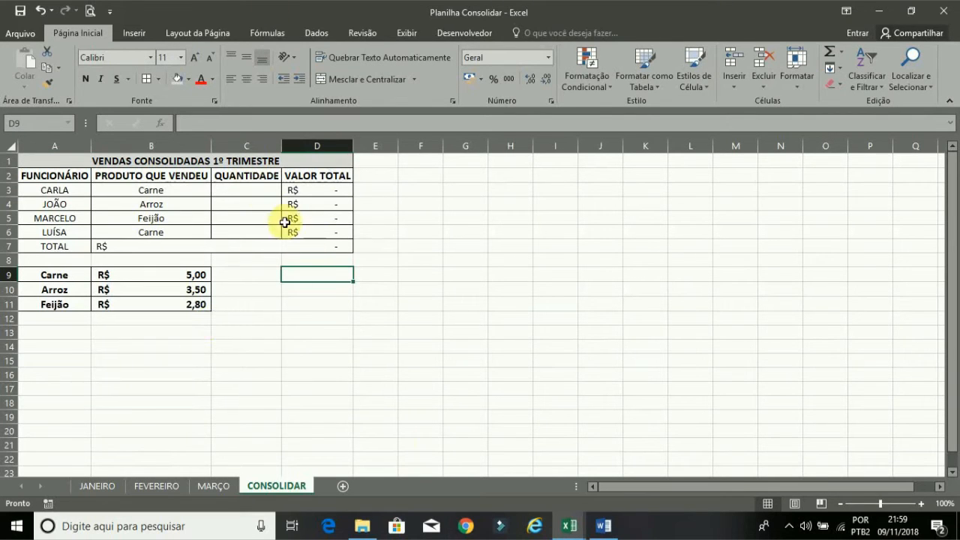
Review the quantities on the JANEIRO, FEVEREIRO and MARÇO sheets against the quantity range C3:C6 on the CONSOLIDAR sheet
left_click(95, 488)
left_click(159, 488)
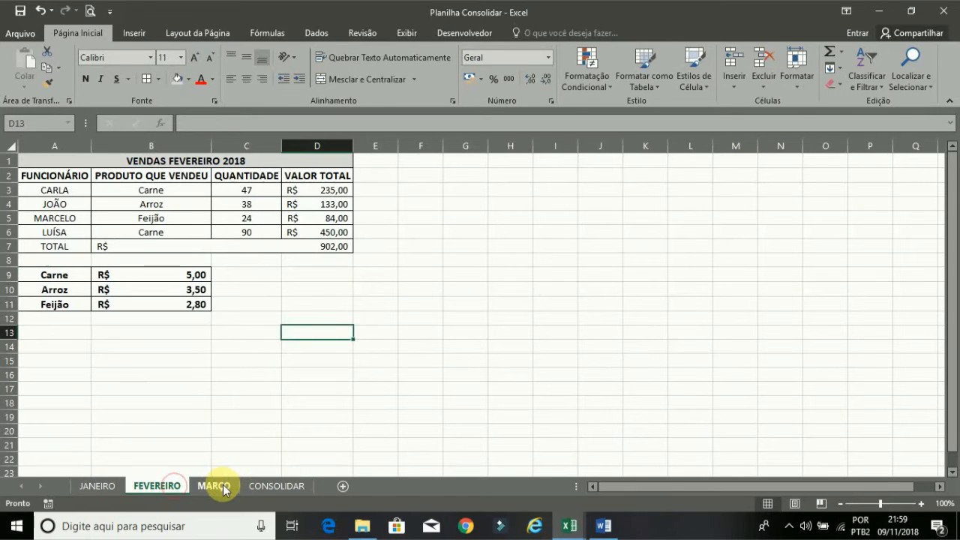
left_click(218, 486)
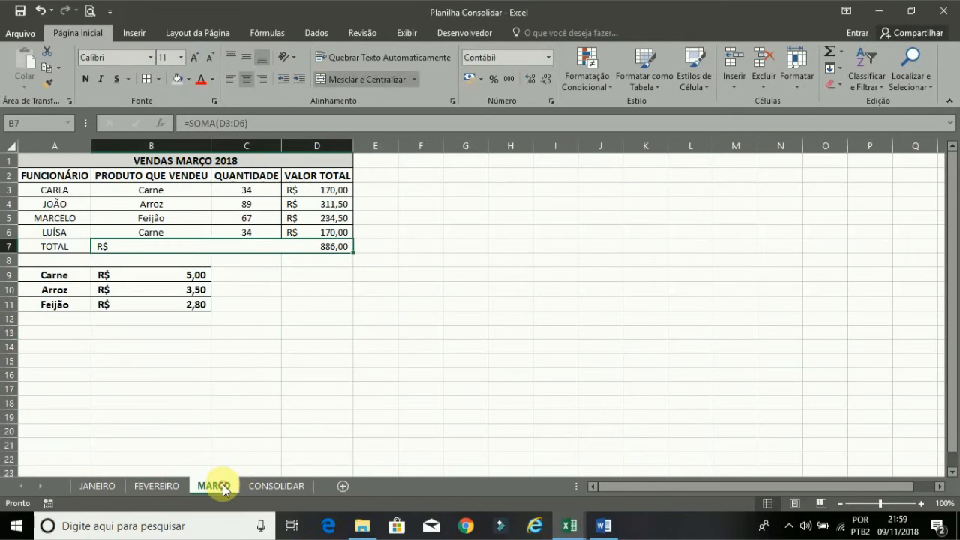
left_click(273, 486)
left_click_drag(234, 190, 252, 236)
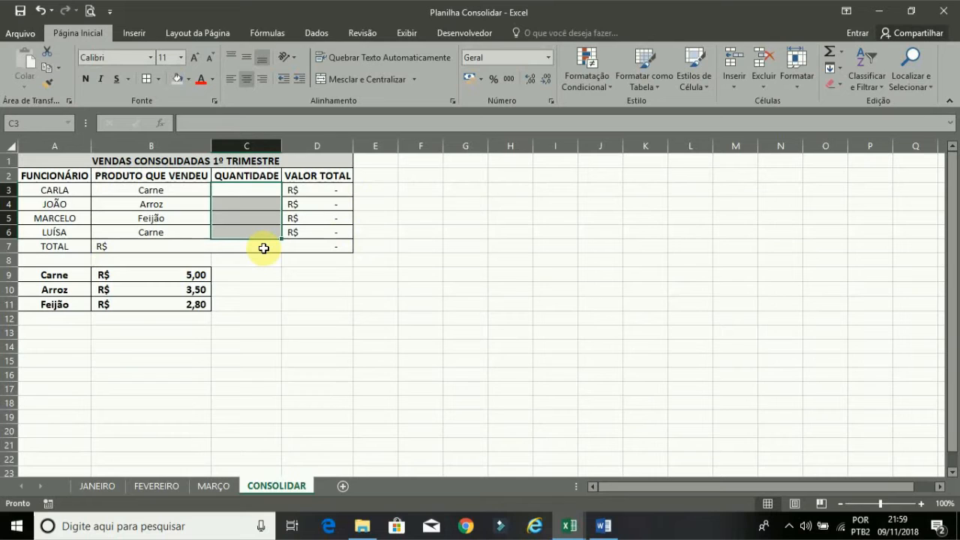
left_click(302, 332)
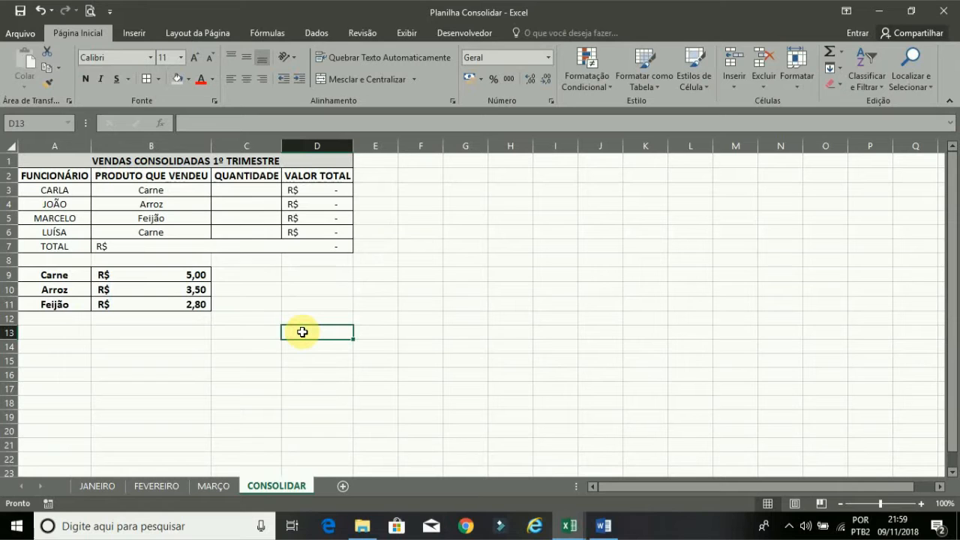
left_click(106, 488)
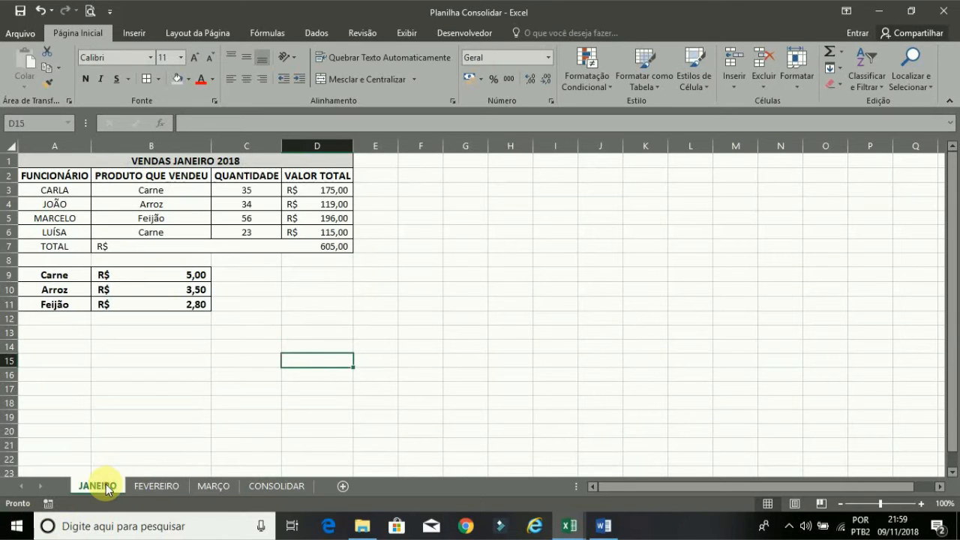
left_click(253, 188)
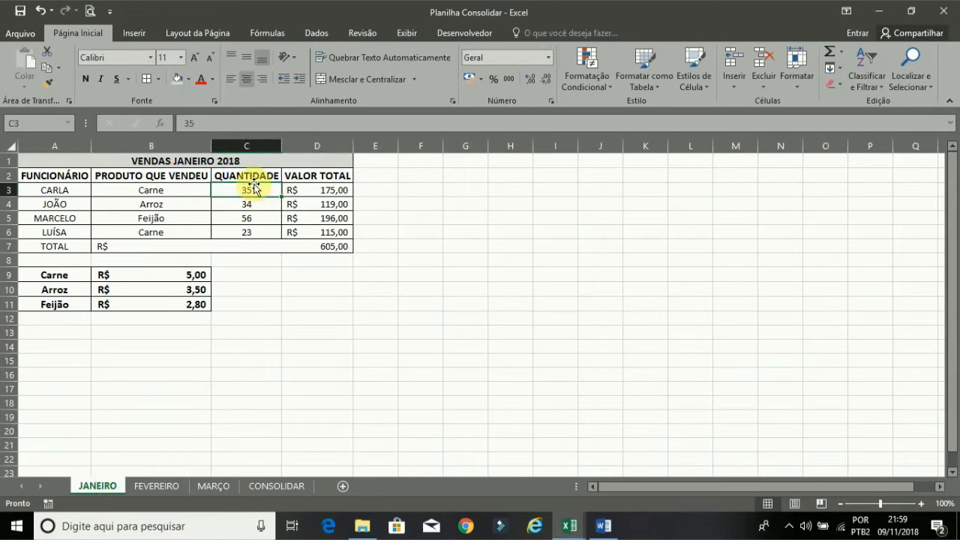
left_click(276, 487)
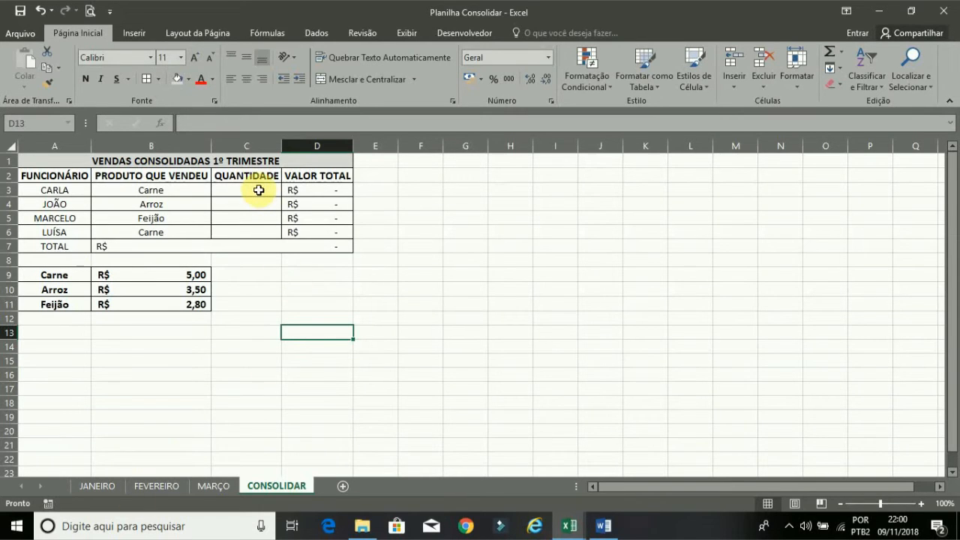
Start a data consolidation into C3:C6 of the CONSOLIDAR sheet using the Soma function
left_click_drag(258, 189, 258, 233)
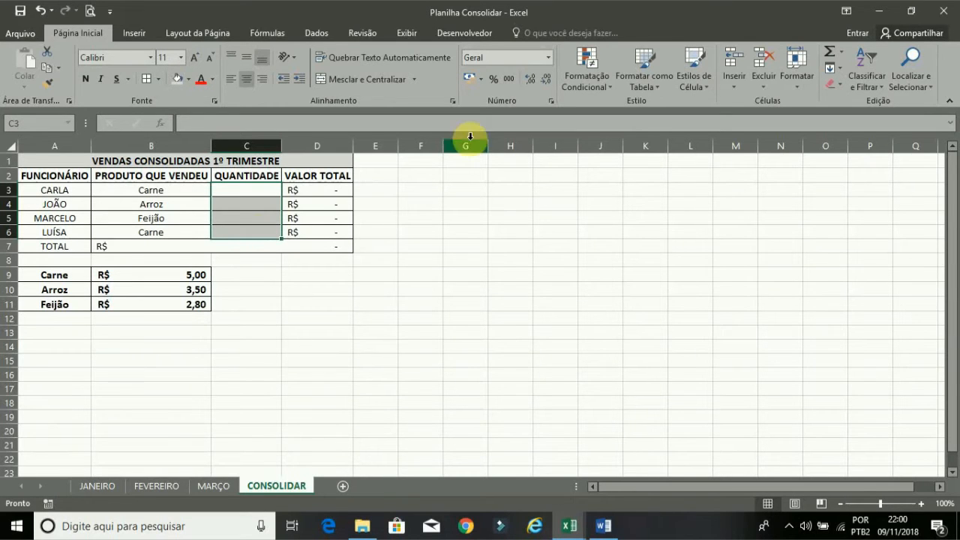
left_click(317, 33)
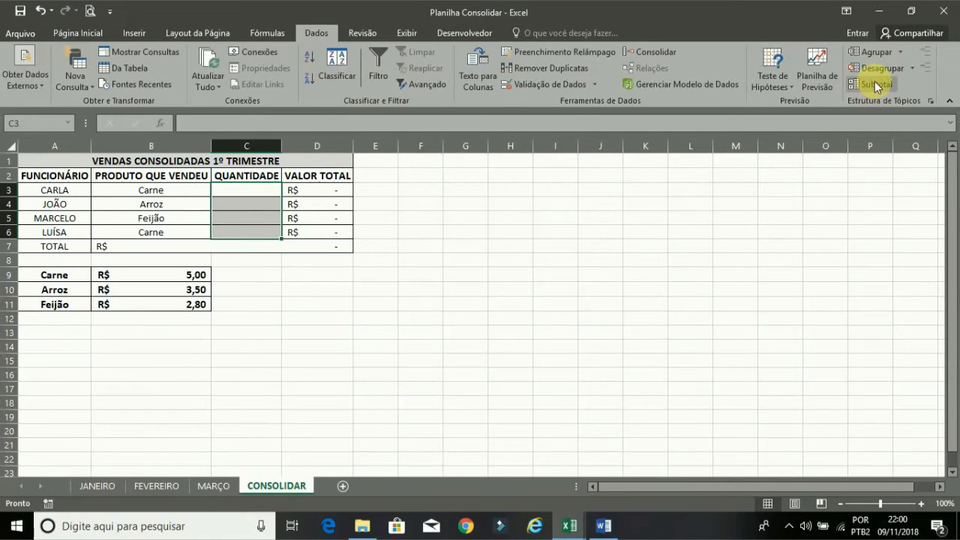
left_click(651, 54)
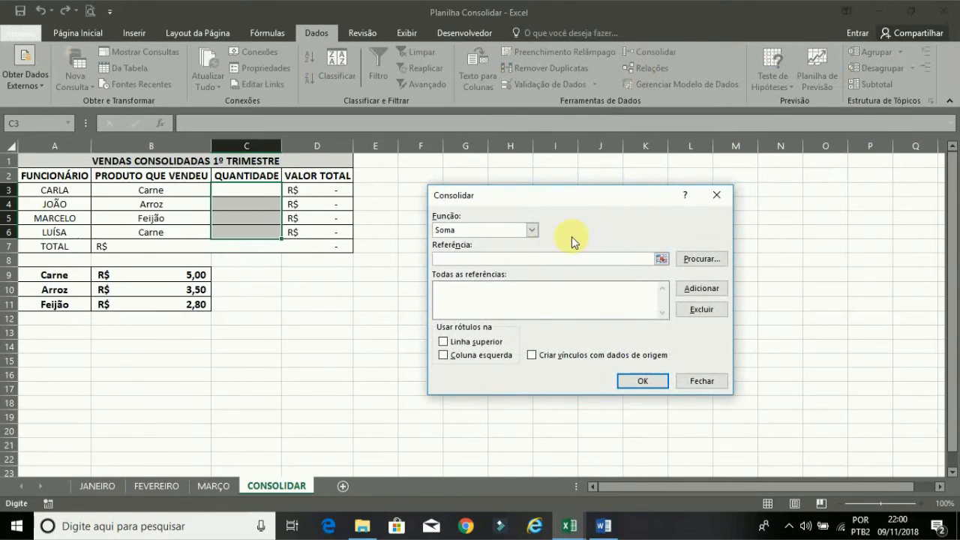
left_click(533, 230)
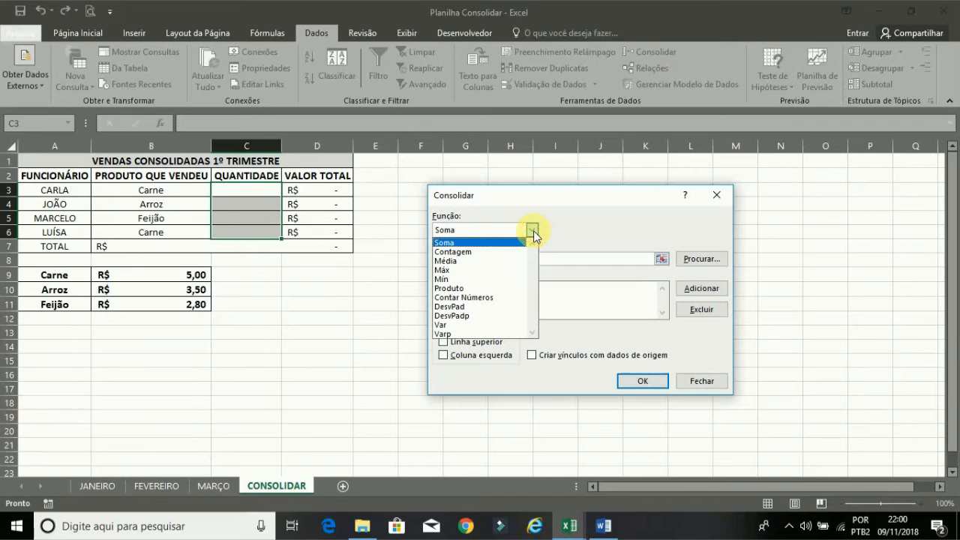
left_click(491, 244)
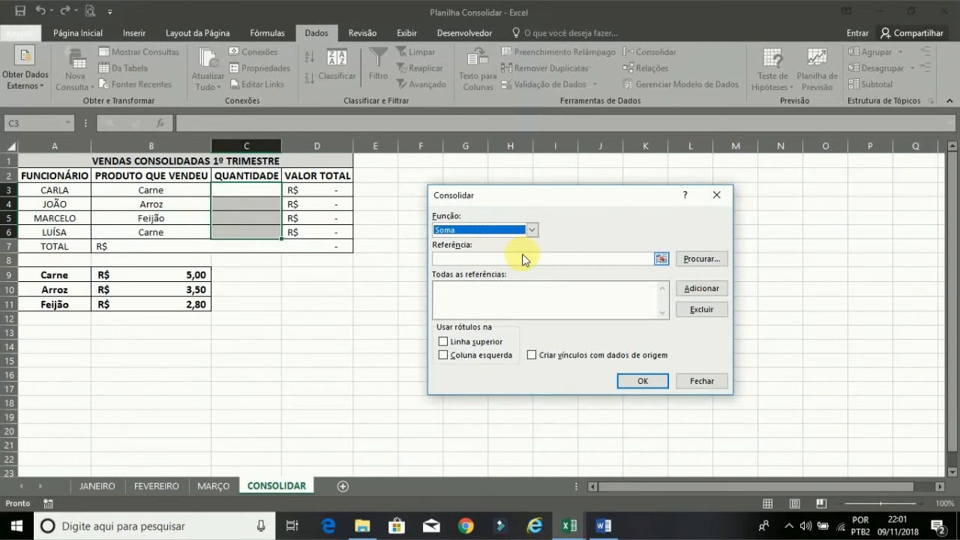
Add the quantity ranges C3:C6 of the JANEIRO and FEVEREIRO sheets to the consolidation references
left_click(457, 260)
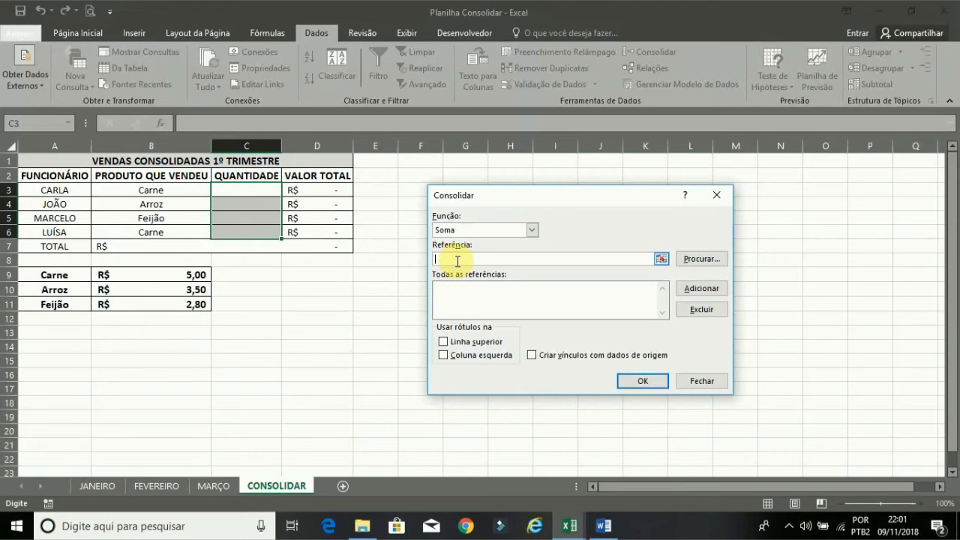
left_click(102, 489)
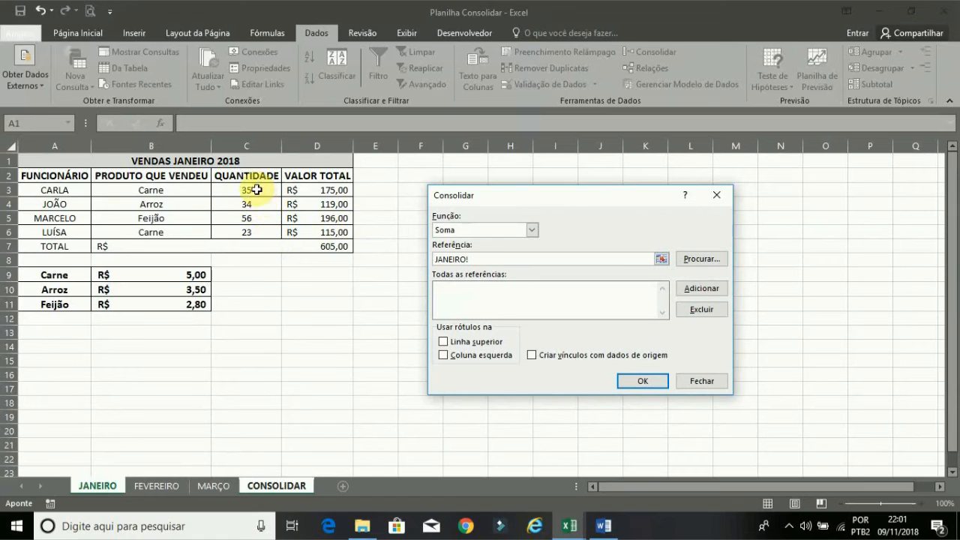
left_click_drag(257, 190, 247, 230)
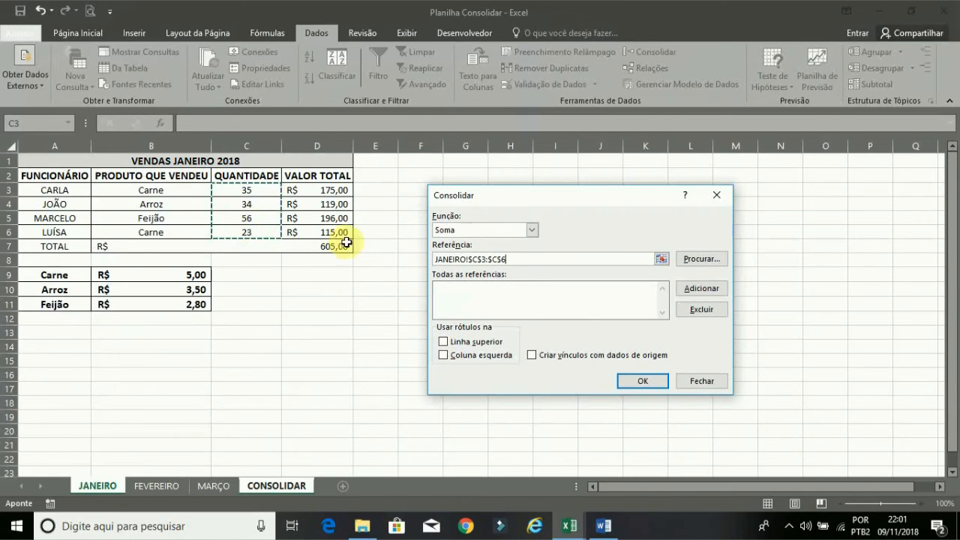
left_click(483, 262)
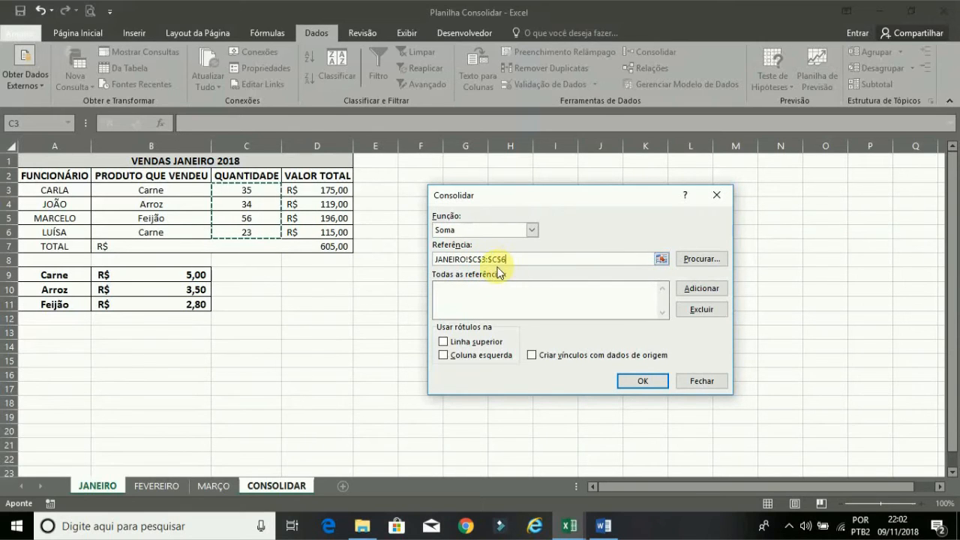
left_click(499, 262)
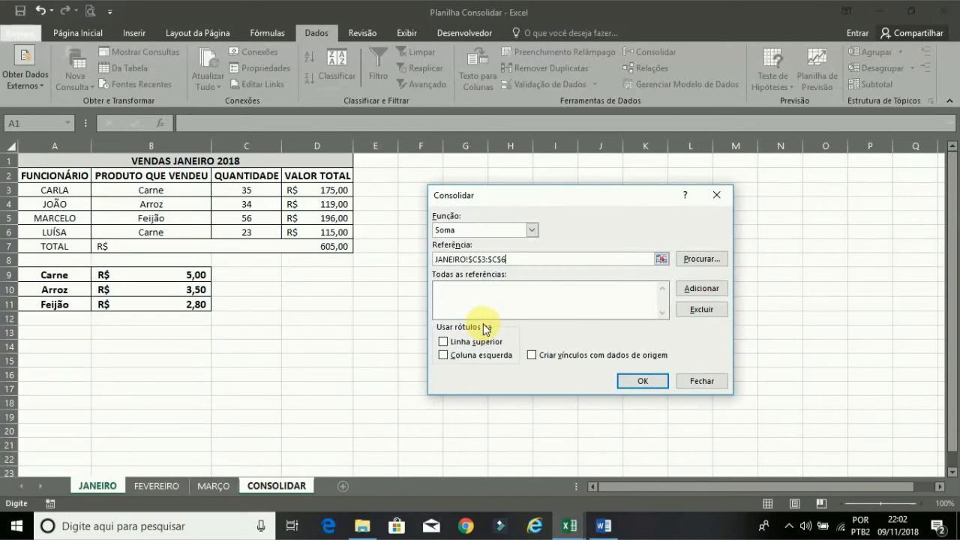
left_click(711, 293)
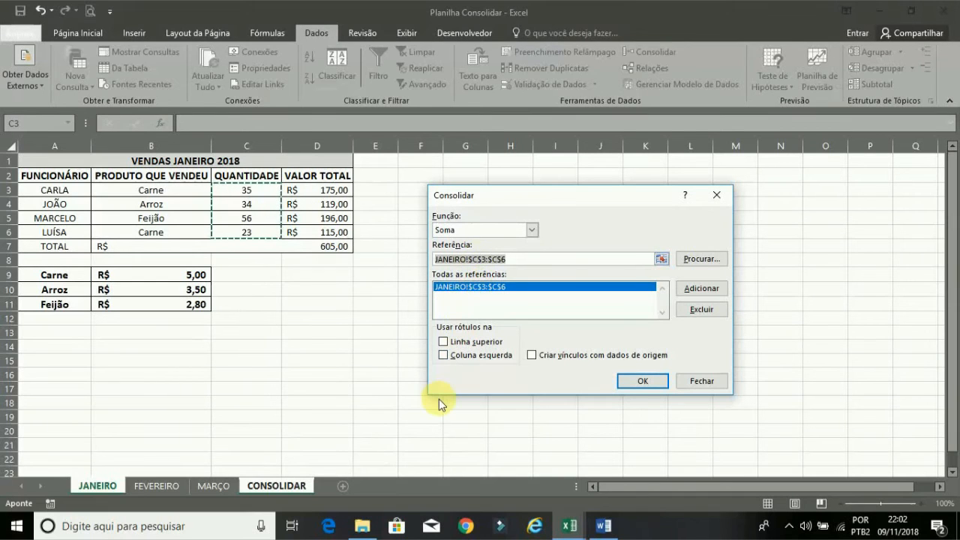
left_click(172, 487)
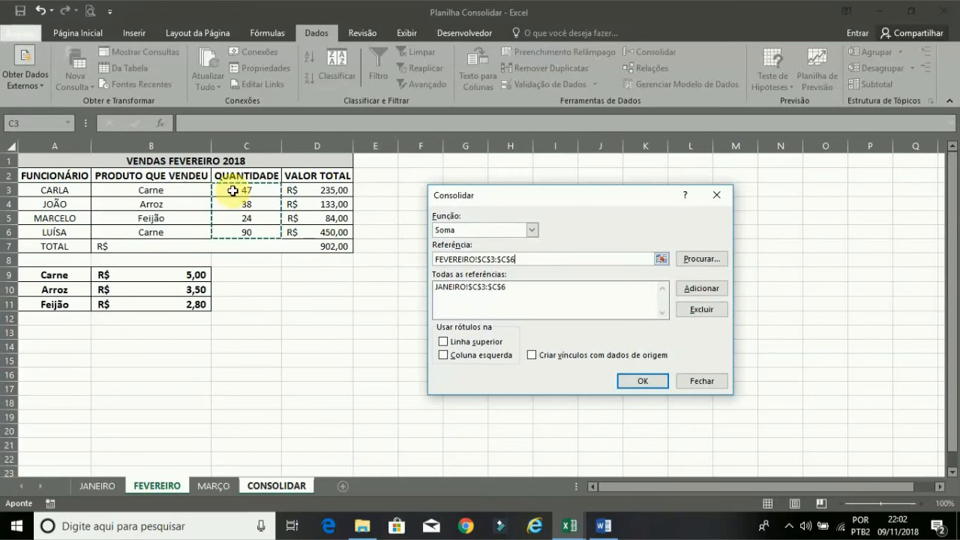
left_click(709, 291)
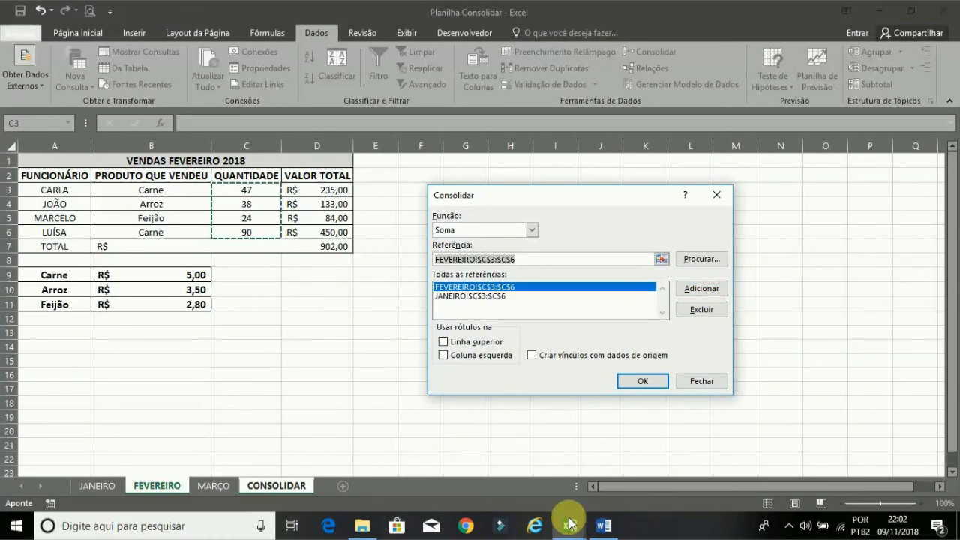
Add the quantity range C3:C6 of the MARÇO sheet to the consolidation references and check the three listed ranges
left_click(219, 488)
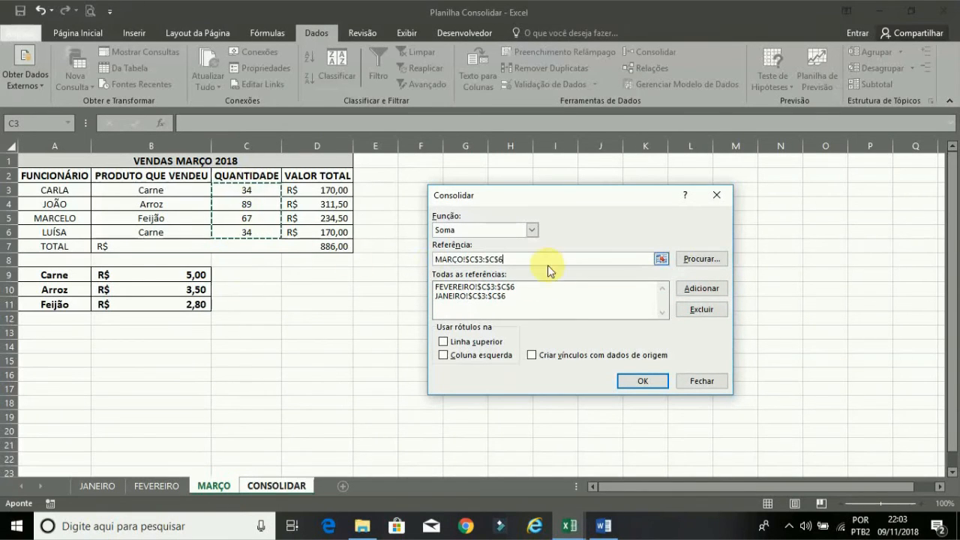
left_click(701, 288)
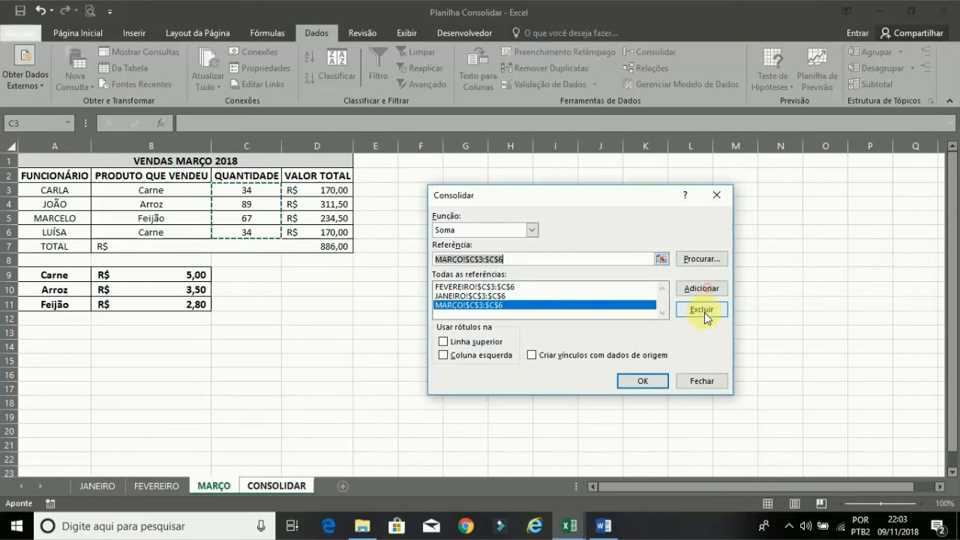
left_click(469, 298)
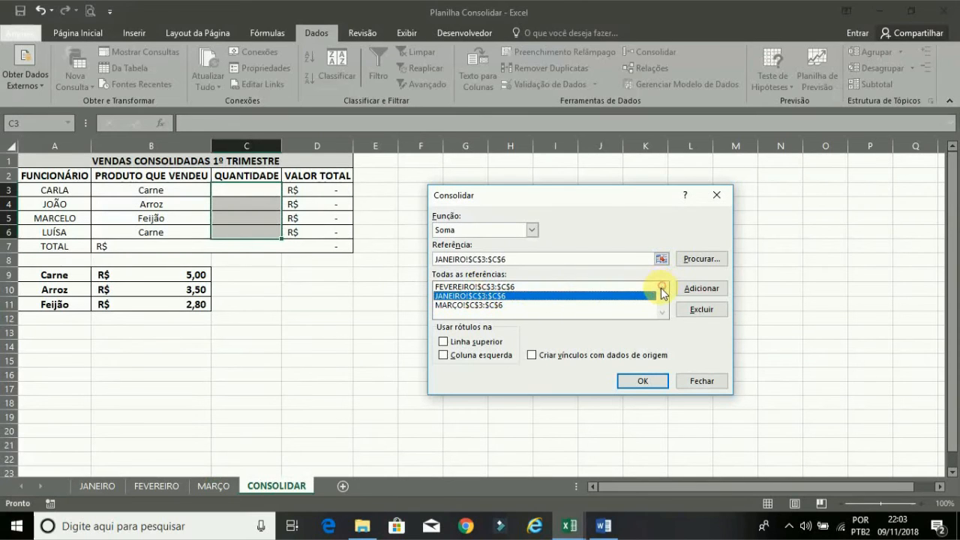
left_click(480, 287)
left_click(475, 305)
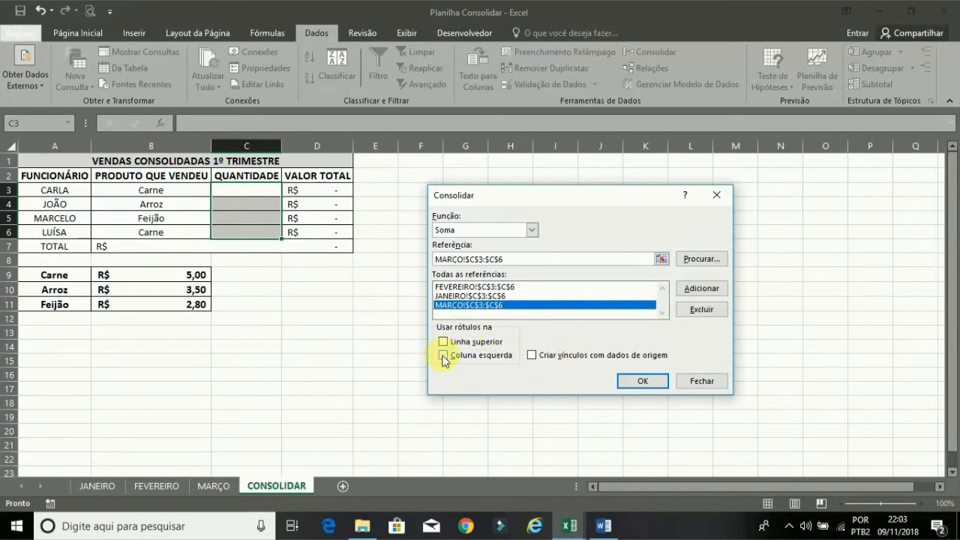
Enable links to the source data and run the consolidation on the CONSOLIDAR sheet
left_click(532, 357)
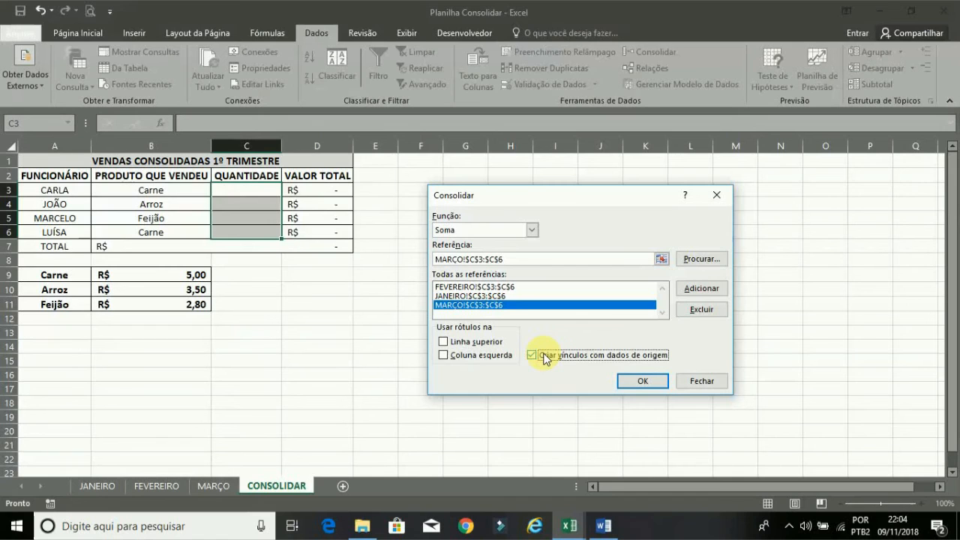
left_click(643, 382)
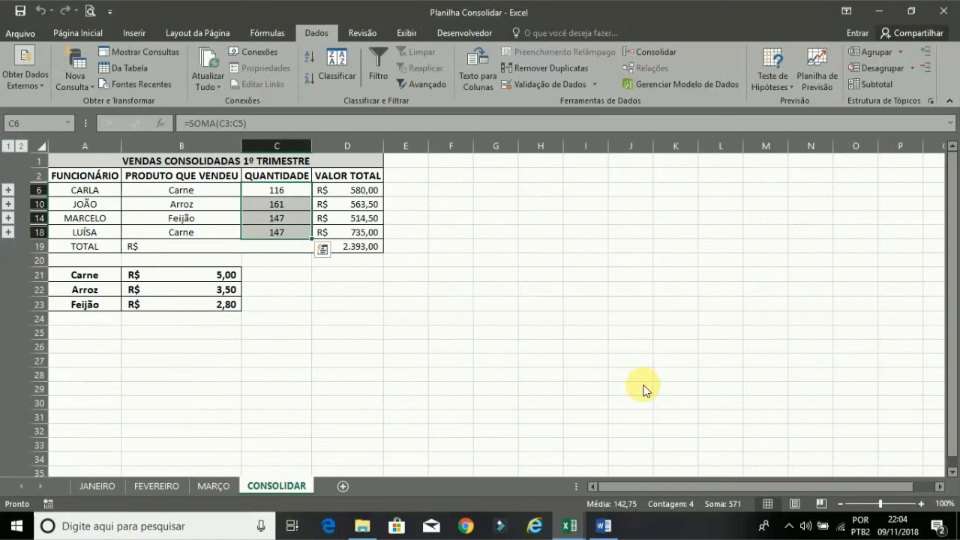
Examine the formulas behind the consolidated quantities, the VALOR TOTAL amounts and the grand total on the CONSOLIDAR sheet
left_click(279, 189)
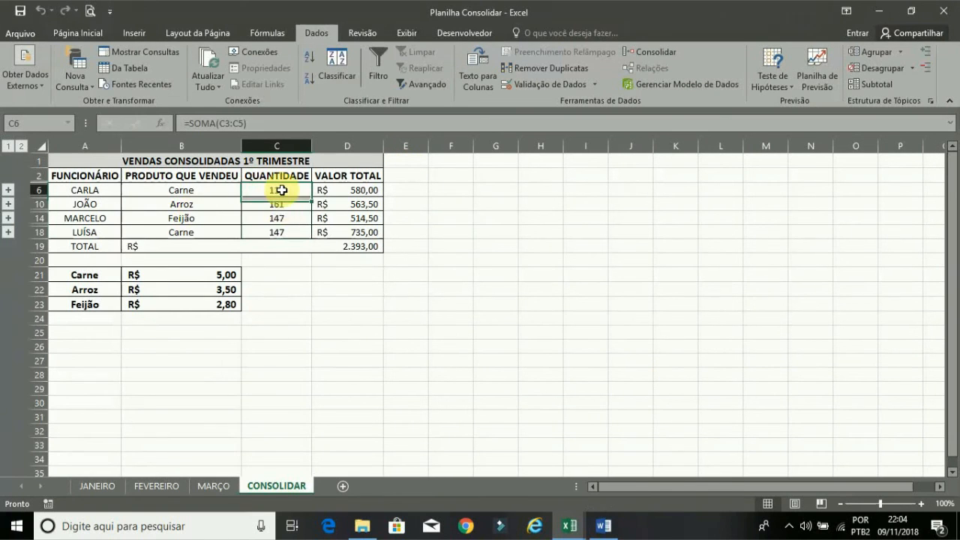
left_click_drag(283, 190, 280, 238)
left_click(283, 236)
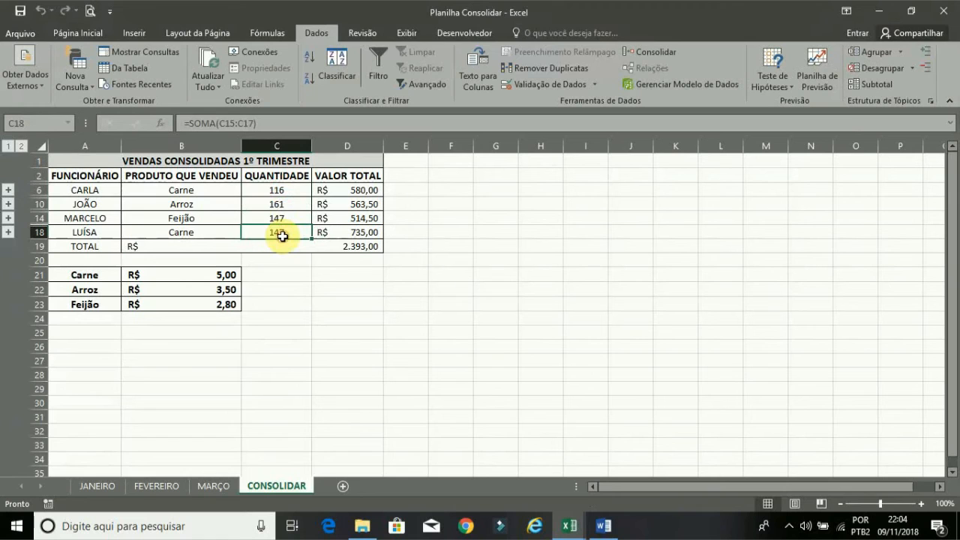
left_click(278, 219)
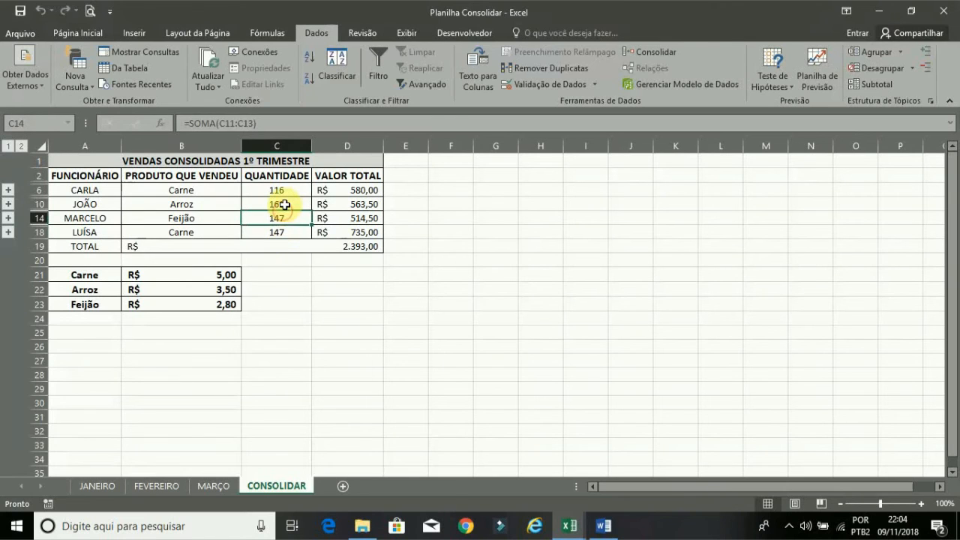
left_click(284, 205)
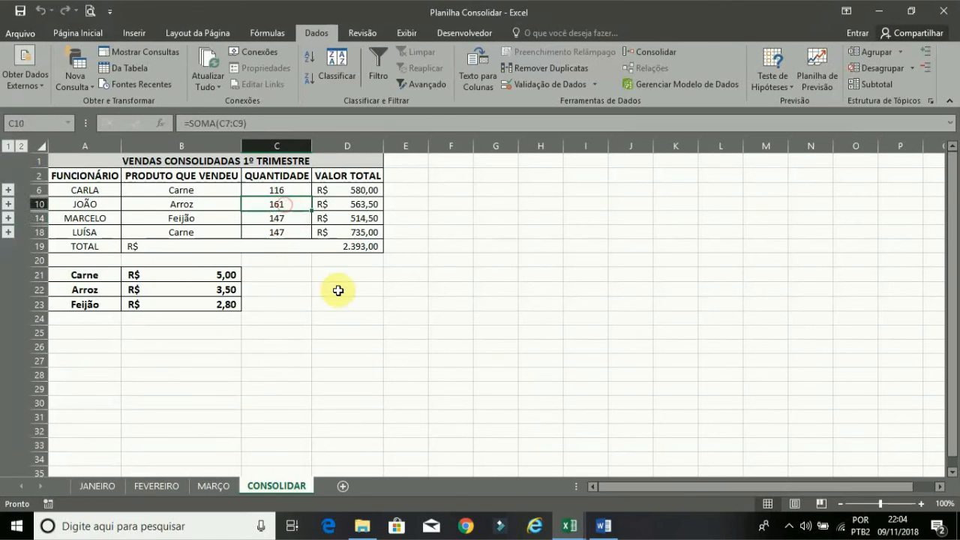
left_click(350, 190)
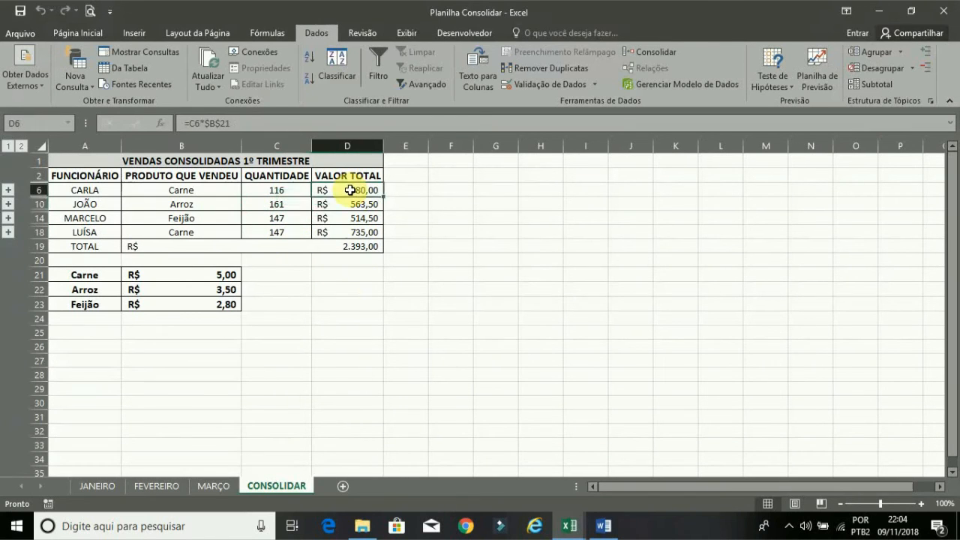
left_click(352, 219)
left_click(348, 232)
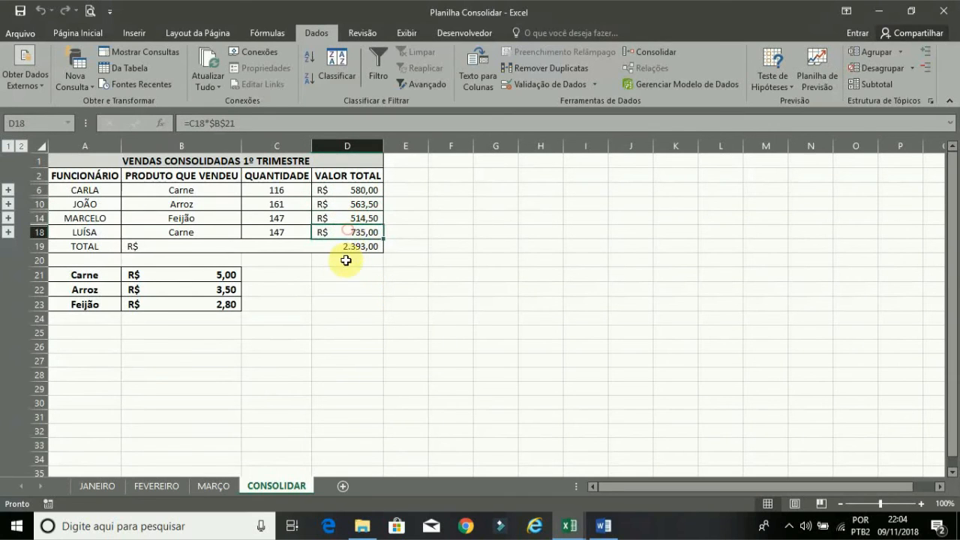
left_click(349, 219)
left_click(342, 248)
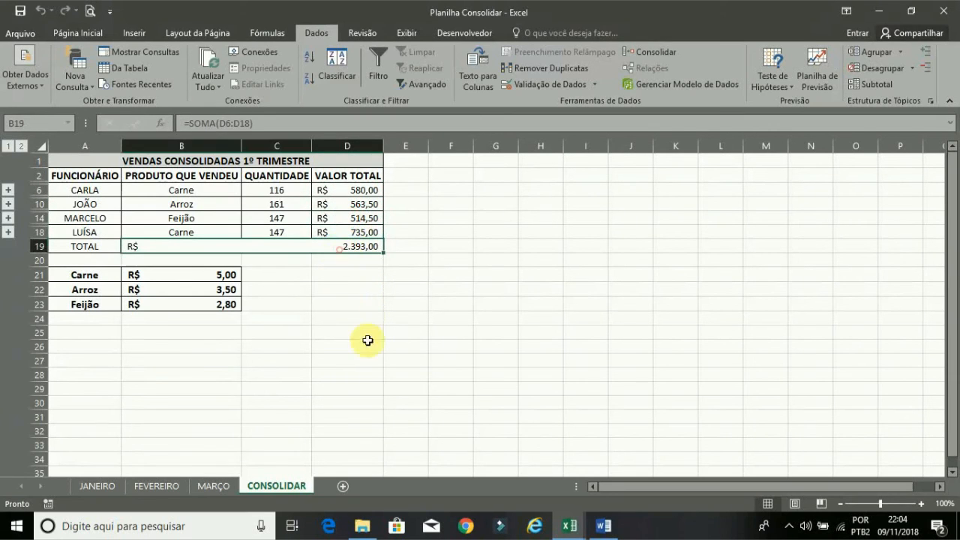
Compare the first employee's consolidated quantity with the quantities on the JANEIRO, FEVEREIRO and MARÇO sheets
left_click(277, 189)
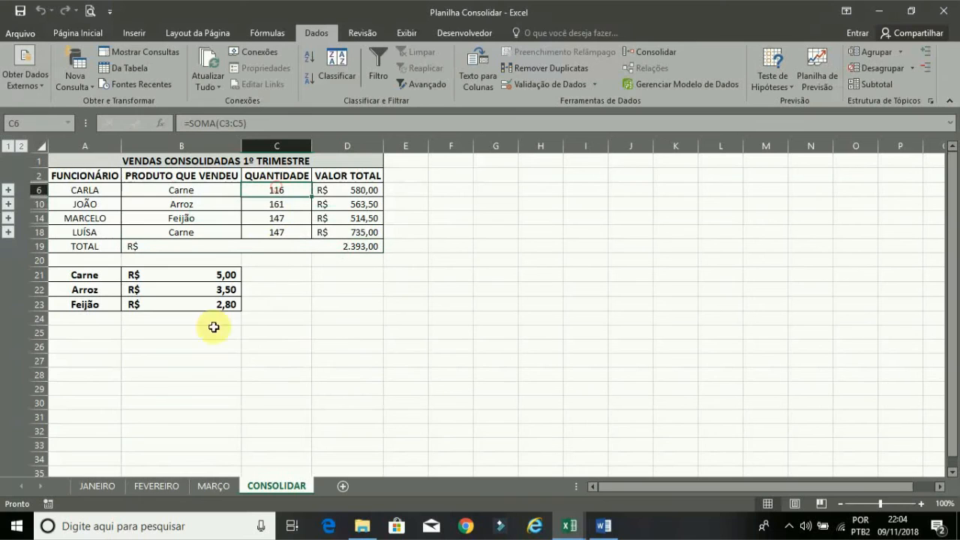
left_click(93, 484)
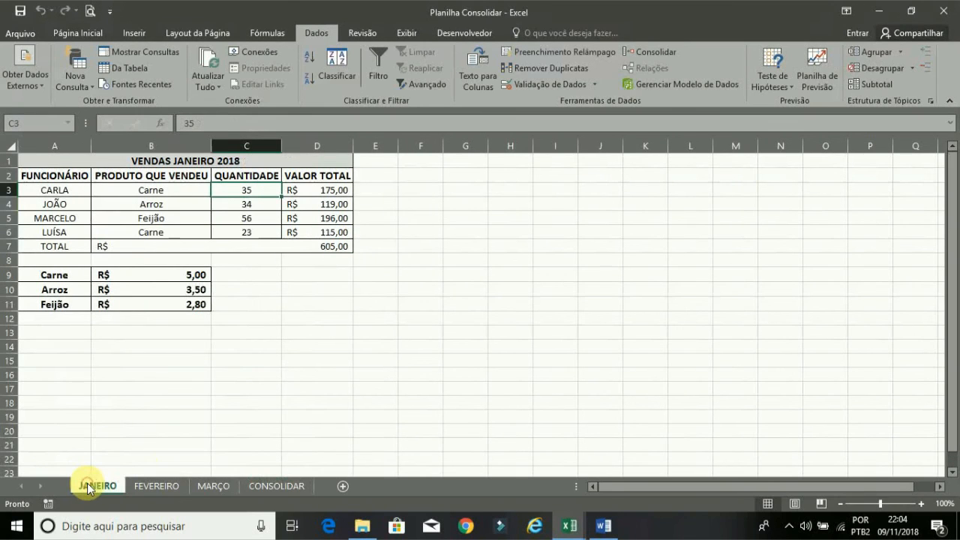
left_click(173, 488)
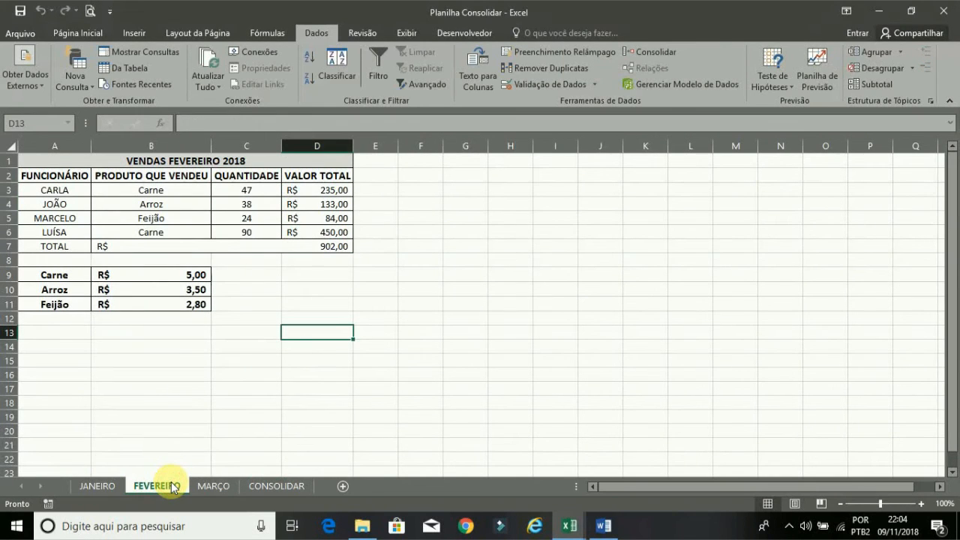
left_click(211, 488)
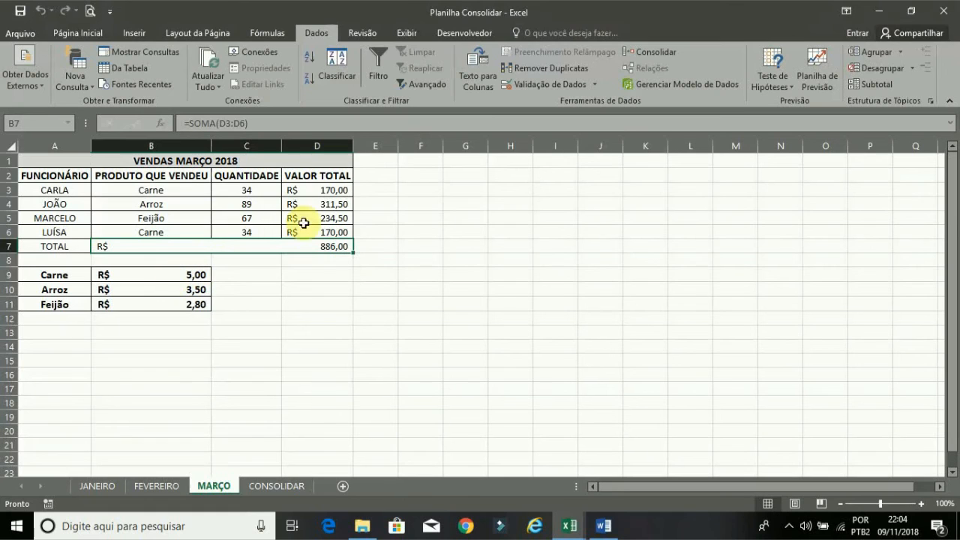
left_click(292, 485)
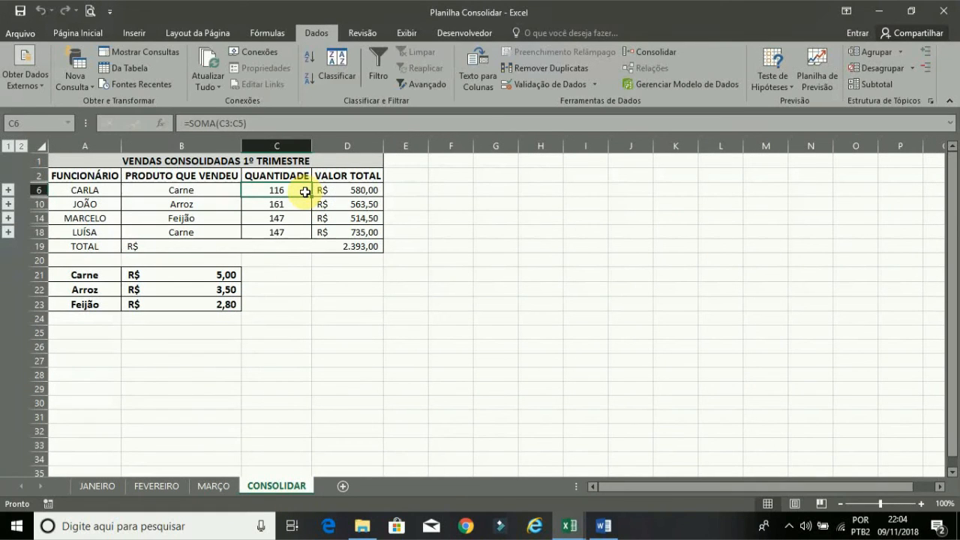
Expand all outline groups on the CONSOLIDAR sheet to inspect the monthly quantities, and collapse them again
left_click(22, 147)
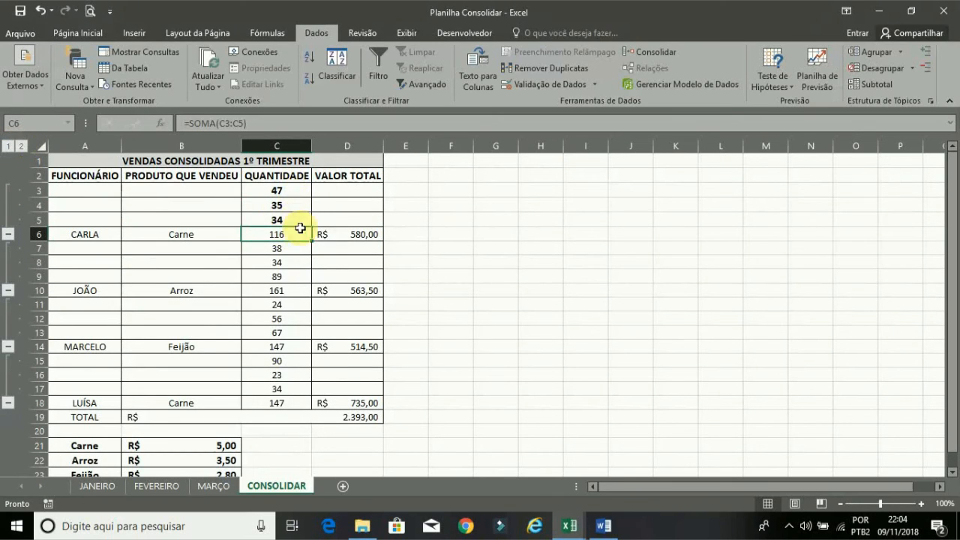
scroll(304, 300, "down", 3)
scroll(304, 305, "down", 1)
scroll(287, 308, "up", 4)
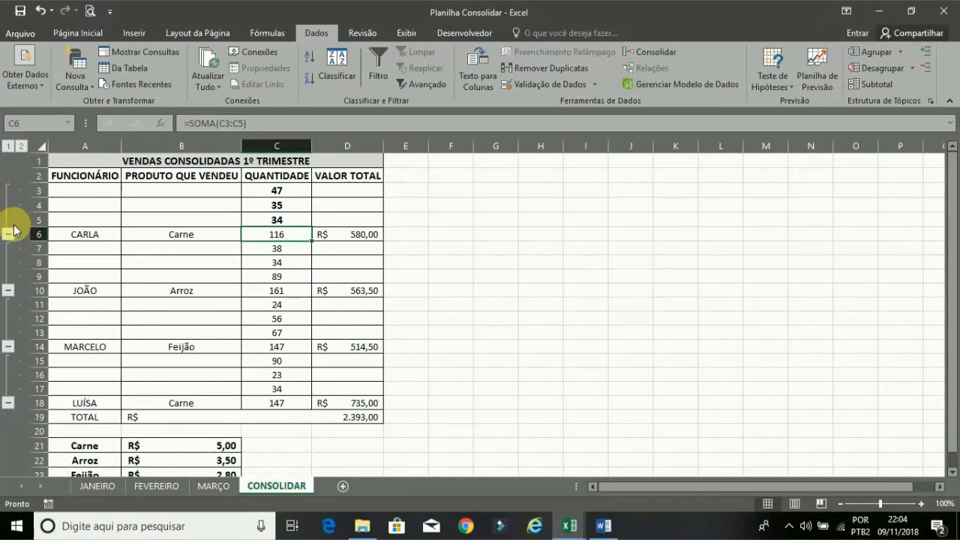
left_click(7, 146)
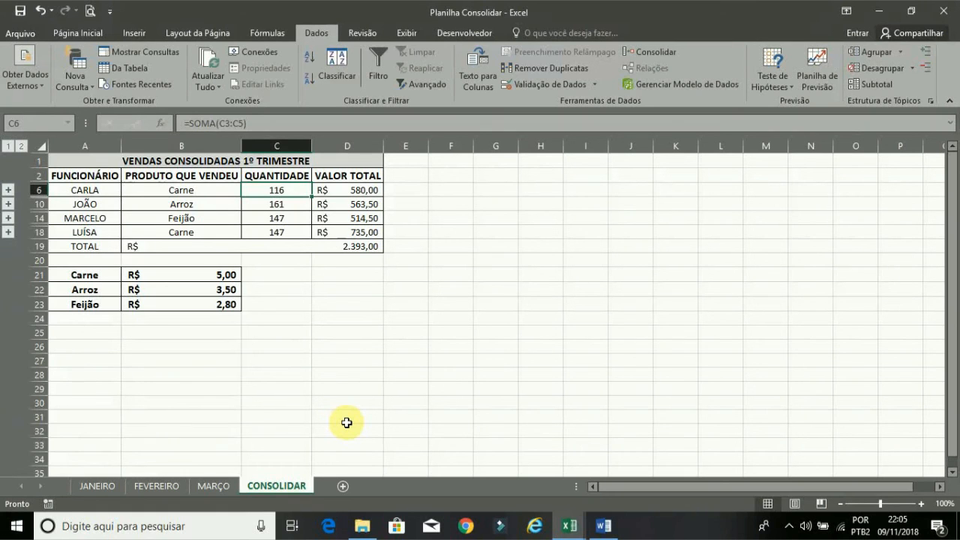
Review the function, references and source-link option in the consolidation settings, and close them without changes
left_click(653, 54)
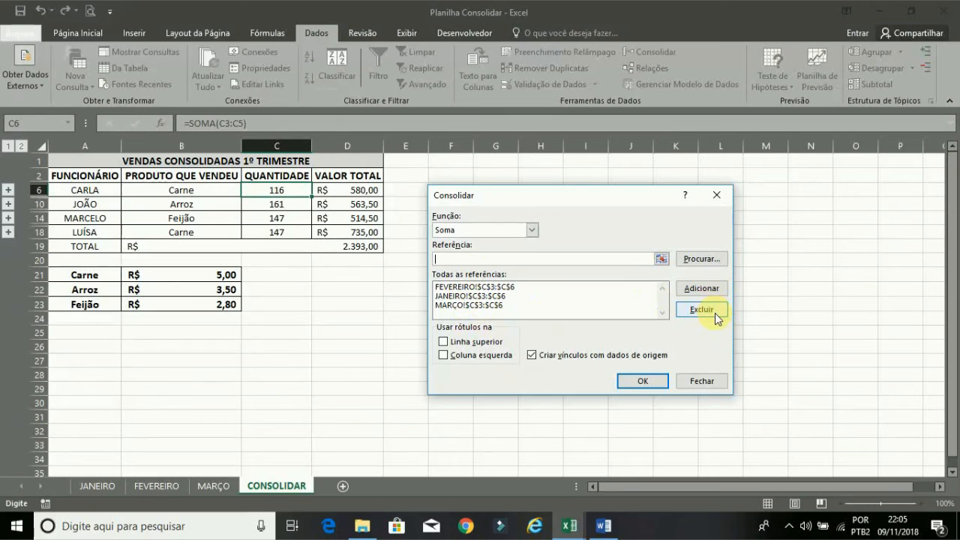
left_click(698, 382)
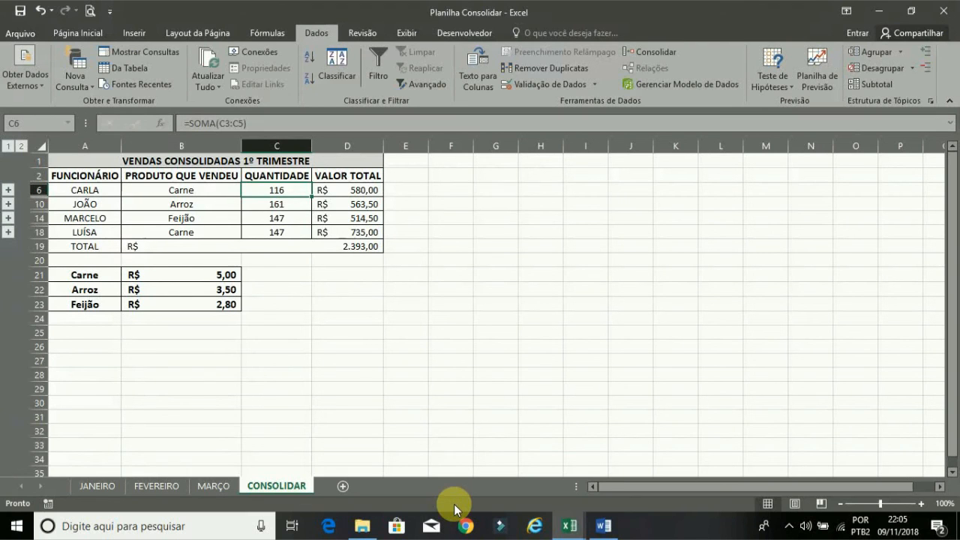
left_click(357, 300)
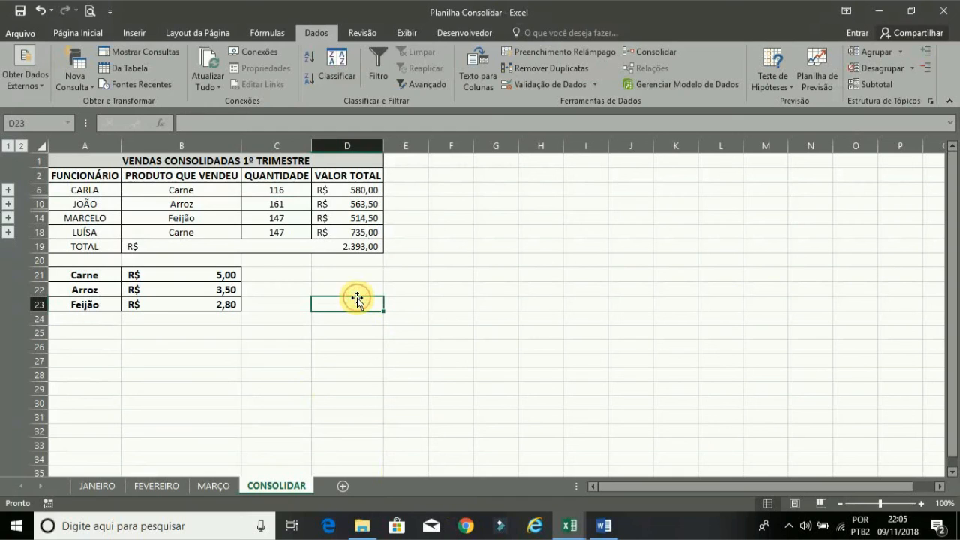